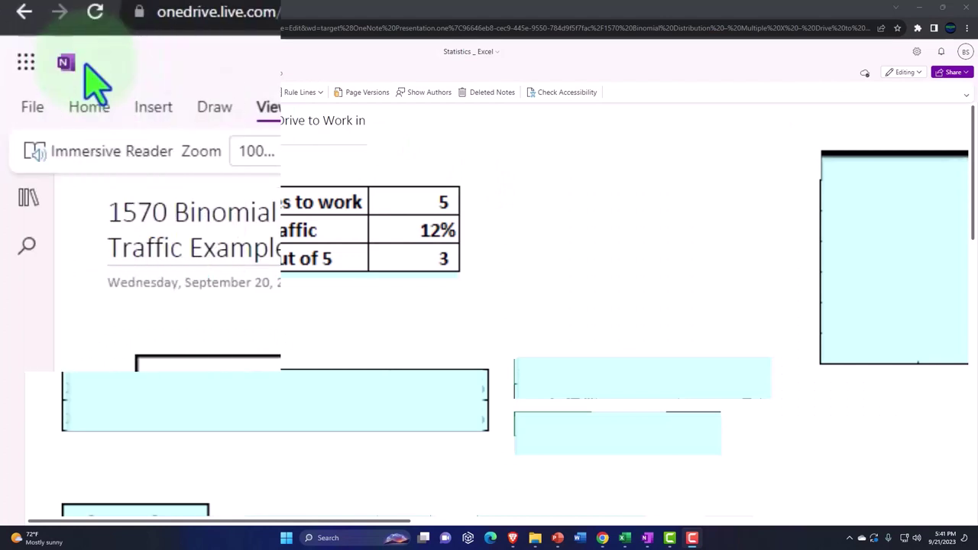
Open the '1120 Getting a Picture' transcript from the OneNote and Excel Transcripts section in Immersive Reader.
click(29, 200)
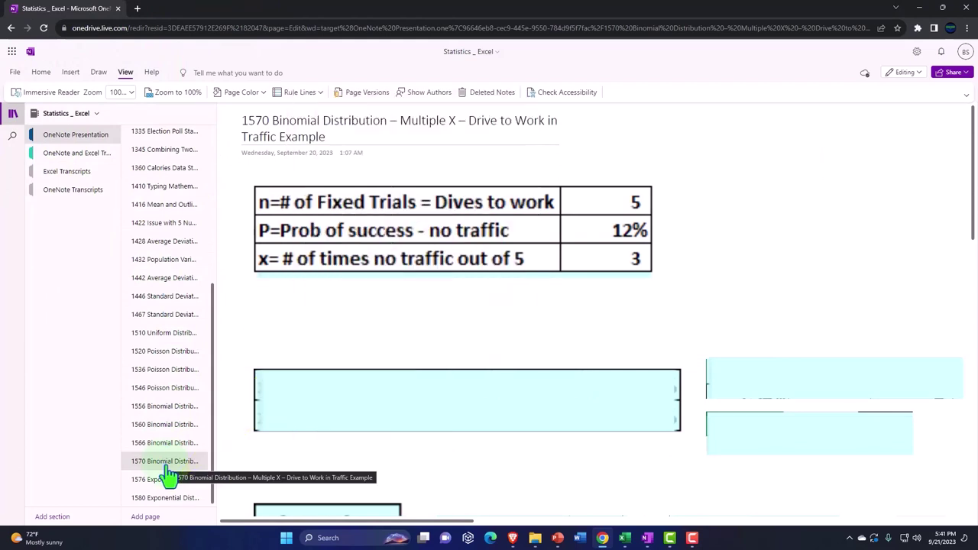
click(81, 156)
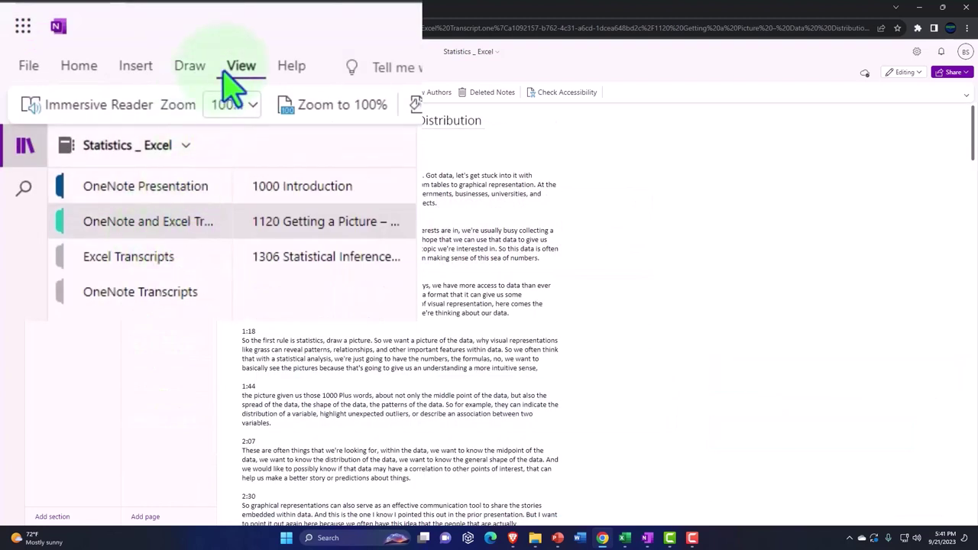
click(56, 100)
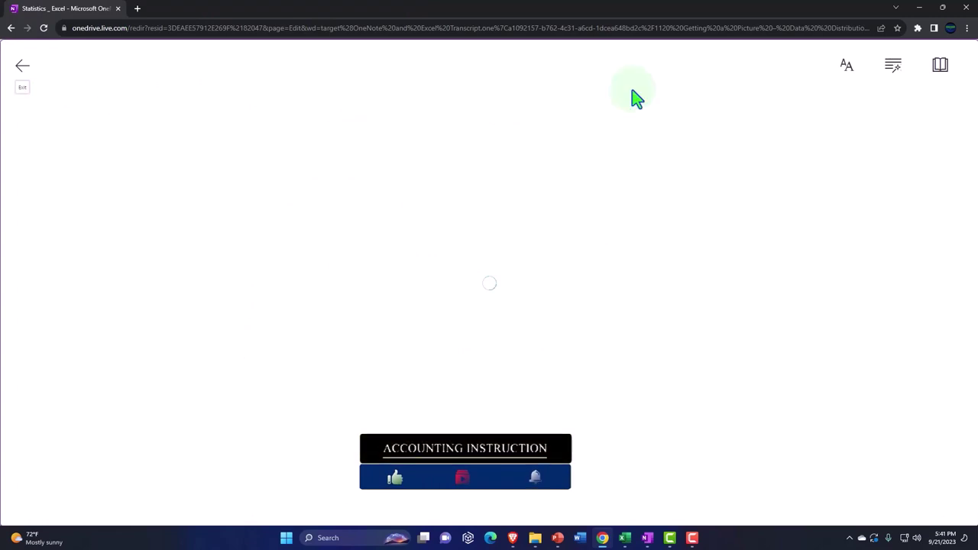
Translate the whole transcript into Spanish (Mexico) via Reading Preferences and scroll through it.
click(938, 67)
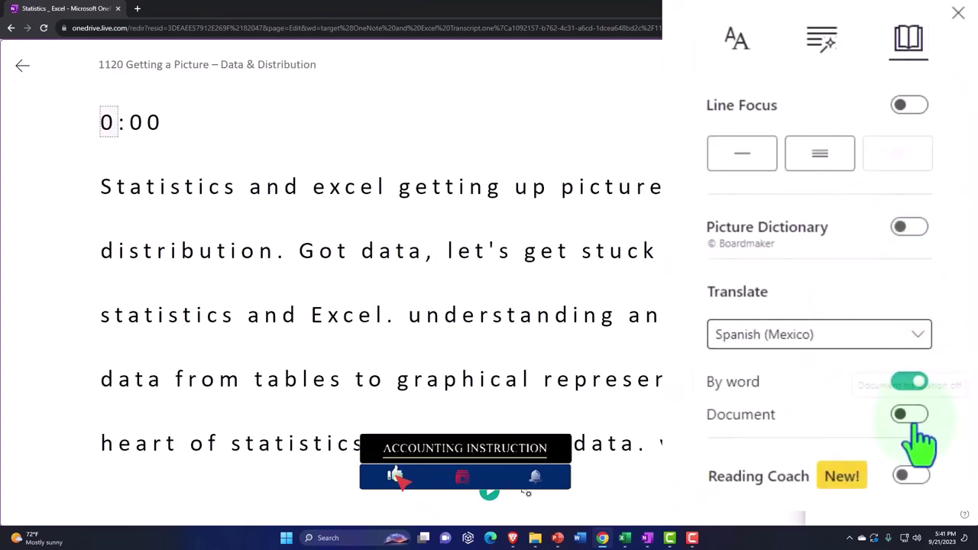
click(911, 414)
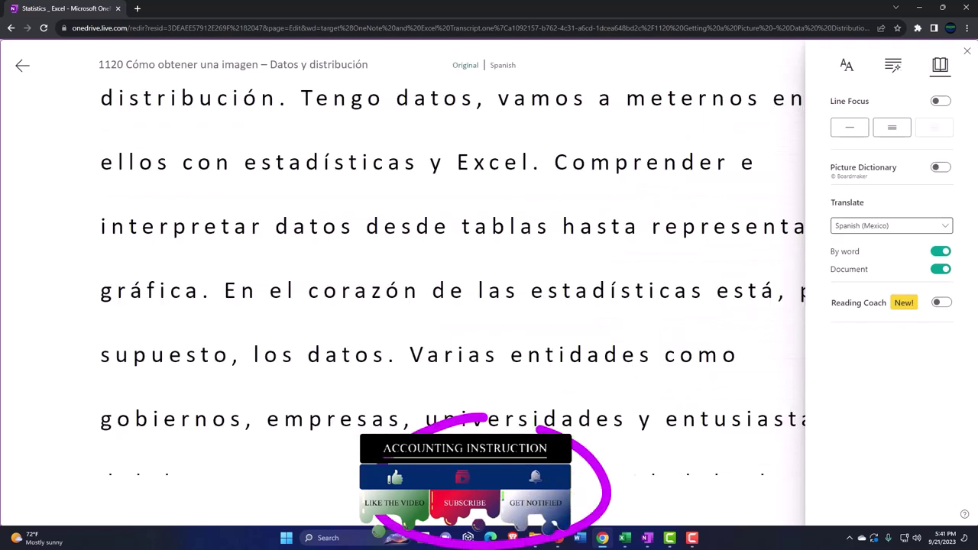
scroll(453, 306, down, 9)
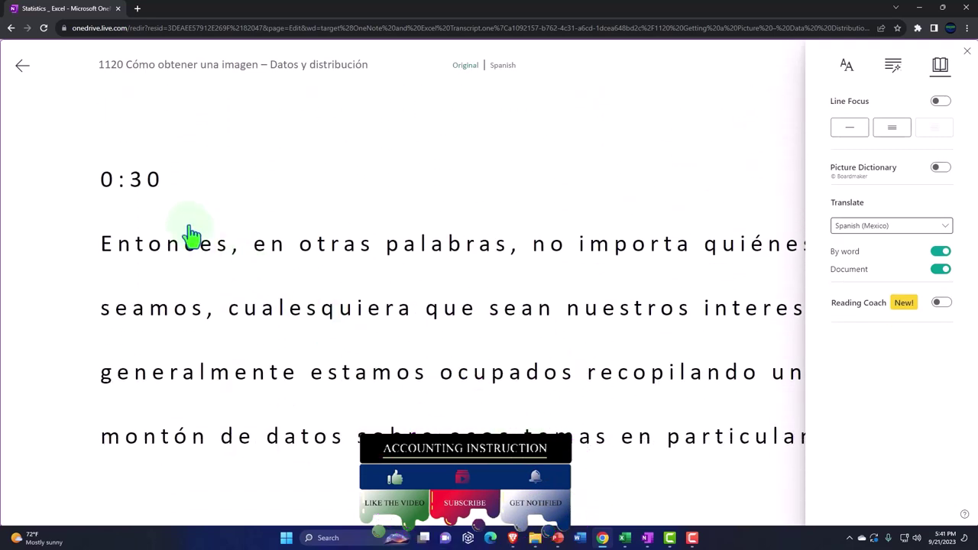
drag(277, 203, 153, 127)
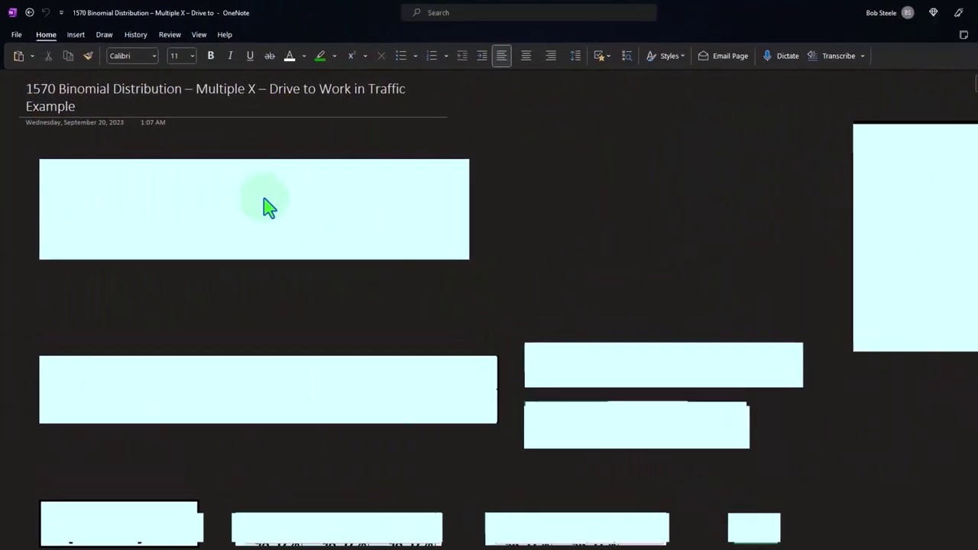
Select the picture at the top of the 1570 Binomial Distribution traffic page.
click(218, 177)
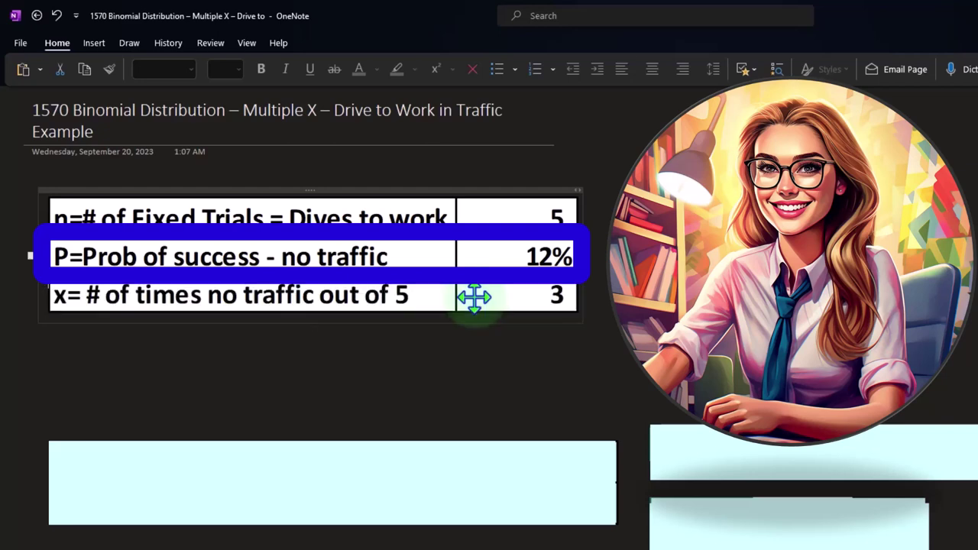
click(474, 298)
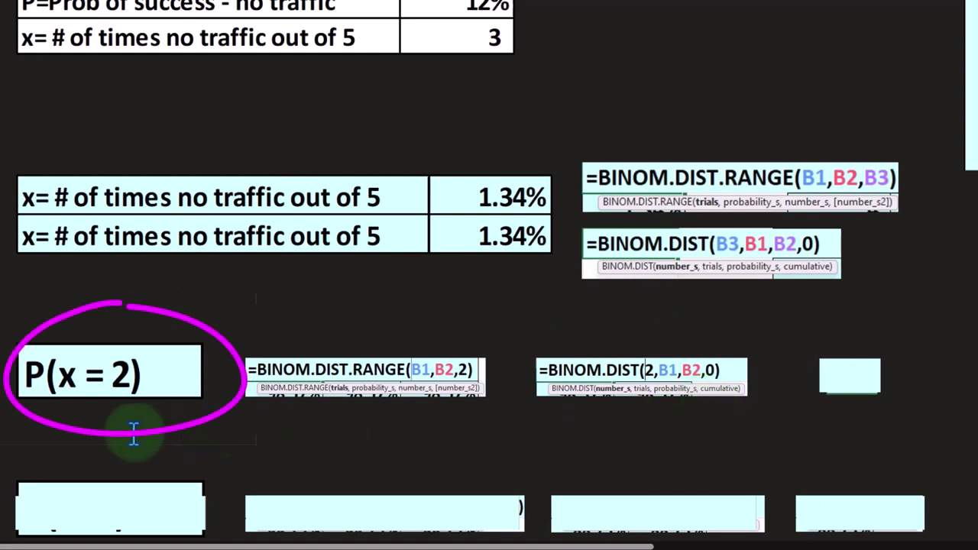
Enter =E4 in the empty box after the P(x = 2) formulas.
click(854, 382)
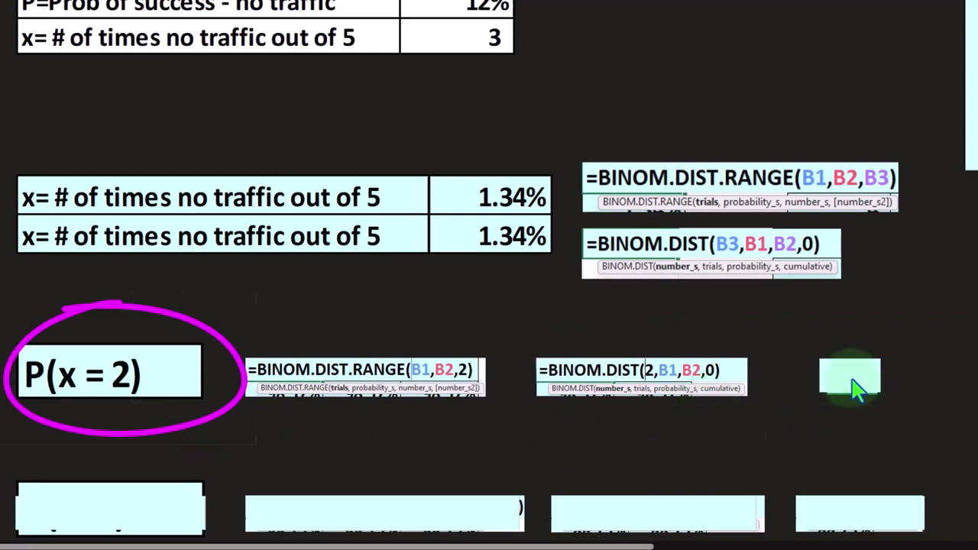
text(=E4)
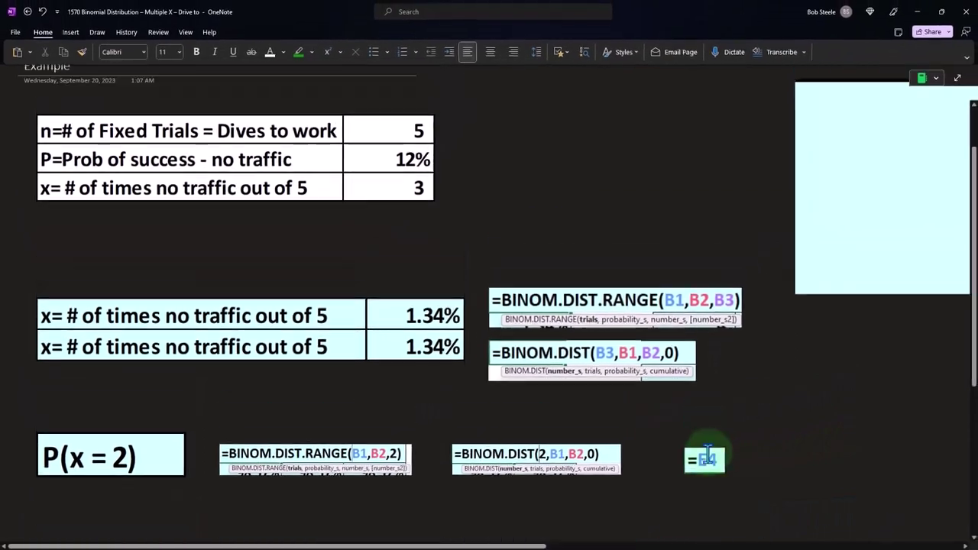
scroll(708, 456, up, 1)
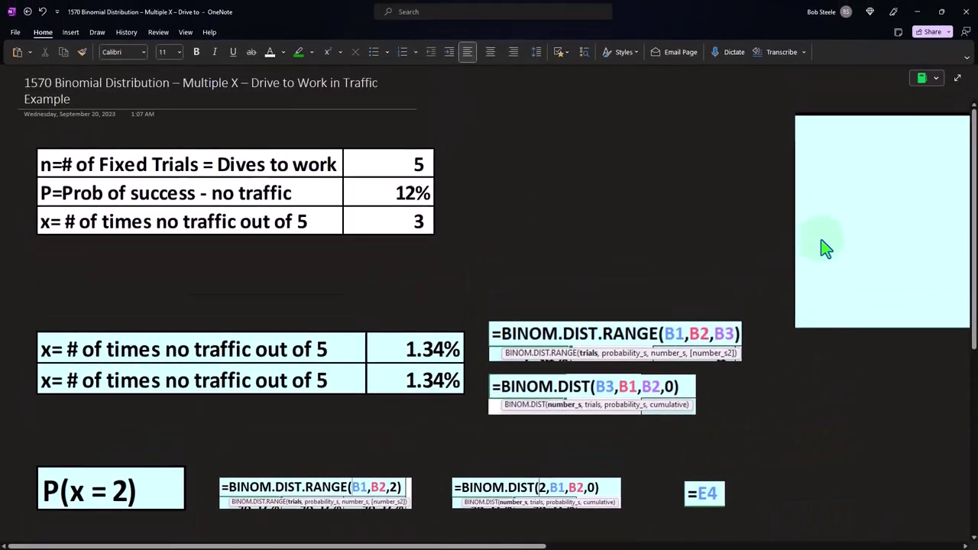
Resize the right-hand cover box to reveal the x 0–5 table with P(x) percentages.
click(826, 203)
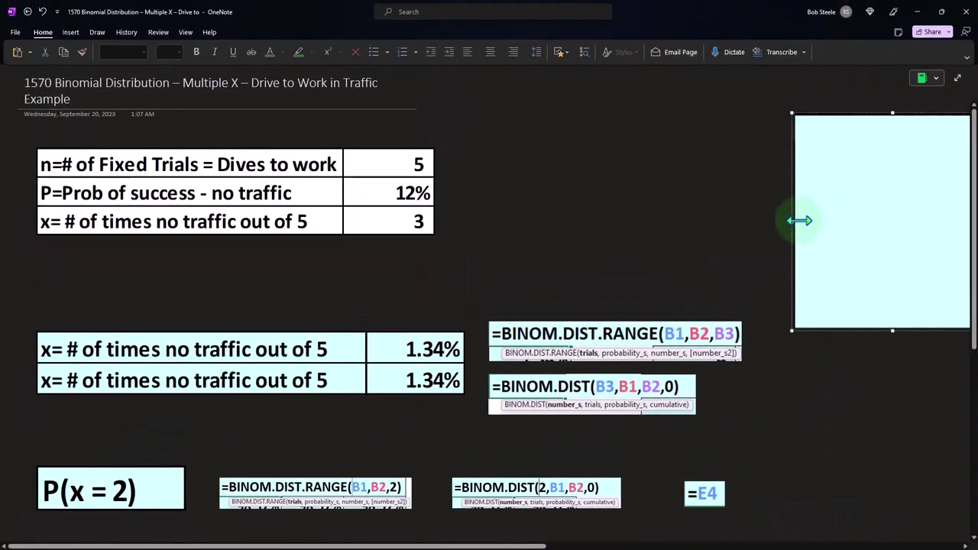
drag(799, 221, 895, 219)
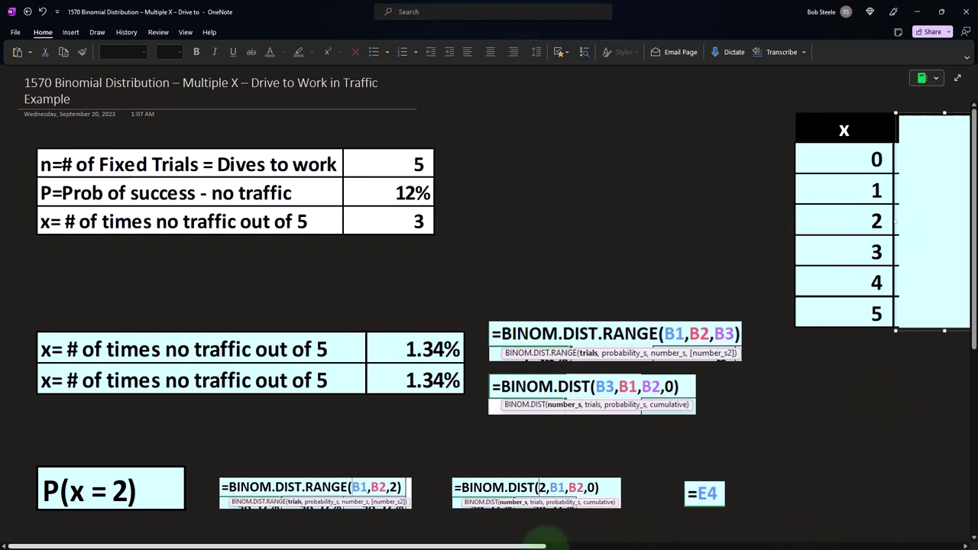
drag(539, 545, 631, 544)
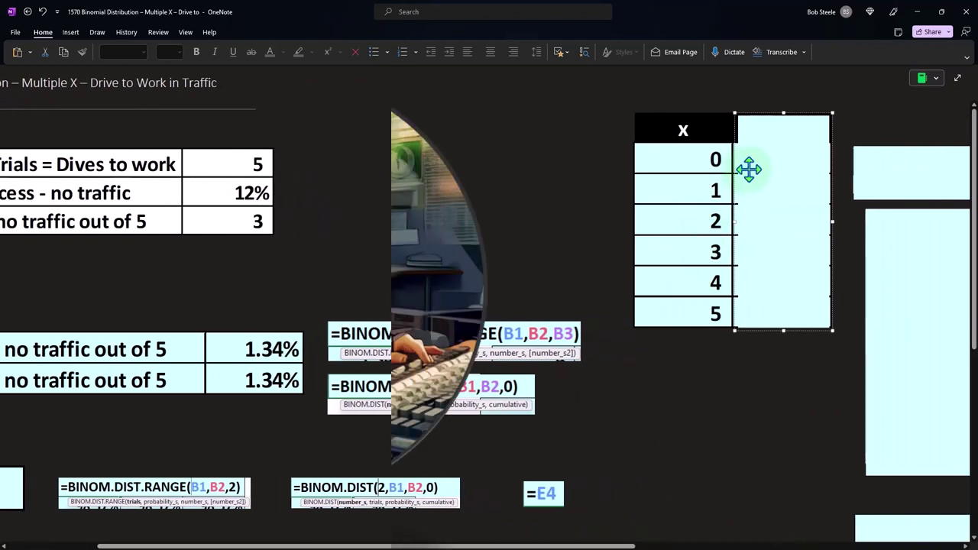
click(808, 176)
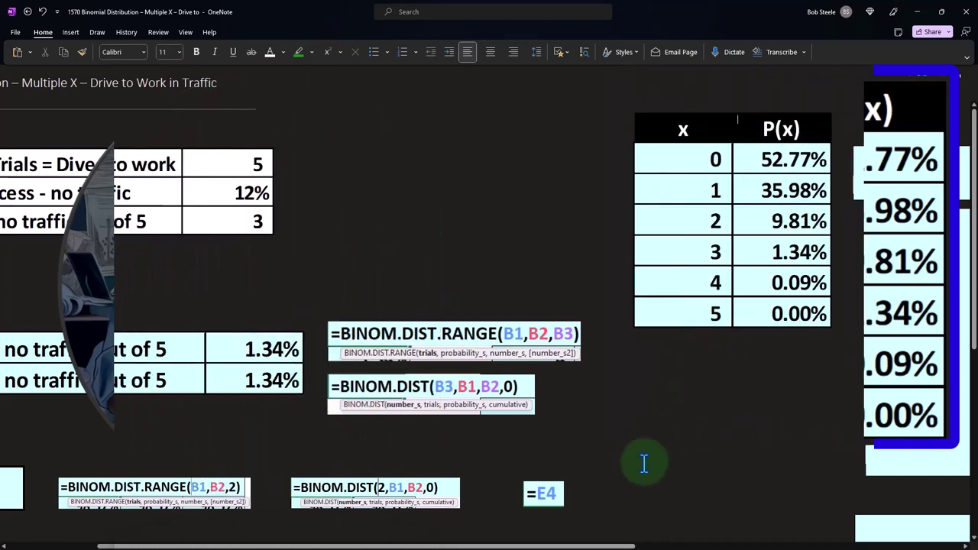
drag(611, 546, 693, 546)
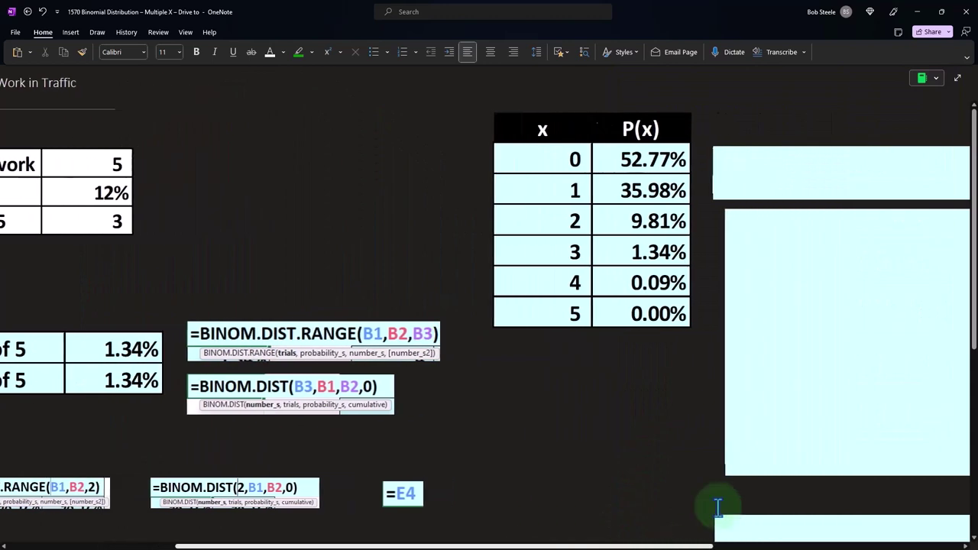
Display the =BINOM.DIST.RANGE($B$1,$B$2,D2#) formula beside the P(x) table and review it.
click(764, 170)
click(768, 174)
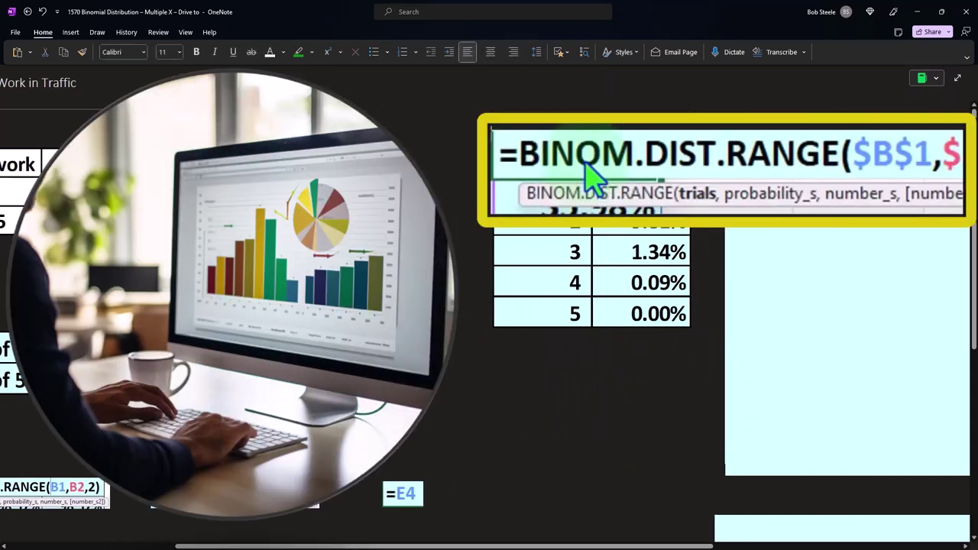
drag(634, 545, 698, 545)
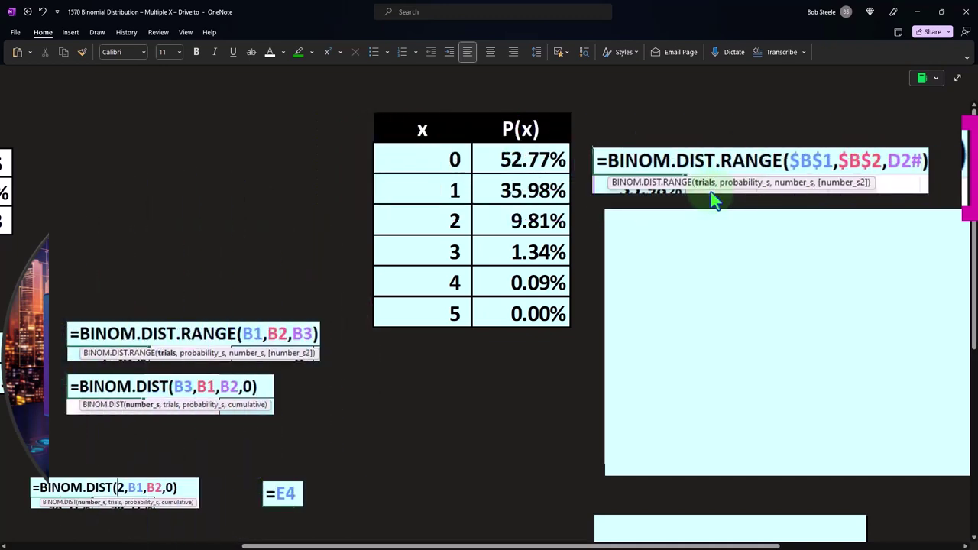
drag(675, 547, 597, 547)
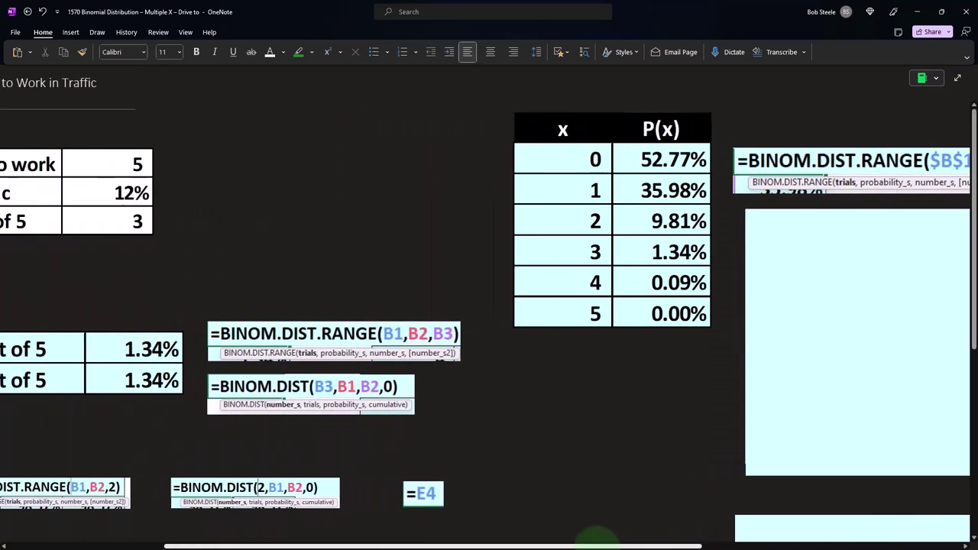
scroll(581, 382, right, 4)
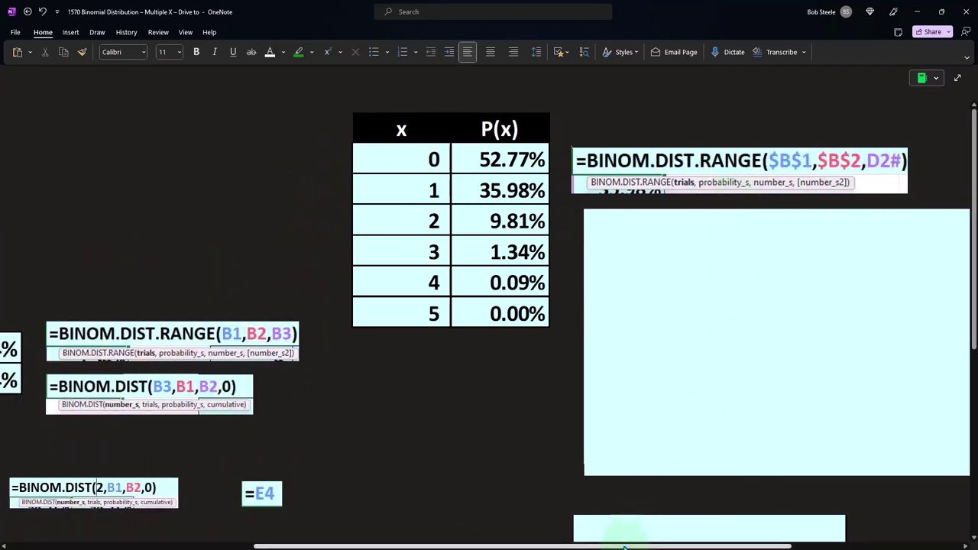
mouse_move(661, 547)
mouse_down()
mouse_move(518, 547)
mouse_move(675, 547)
mouse_up()
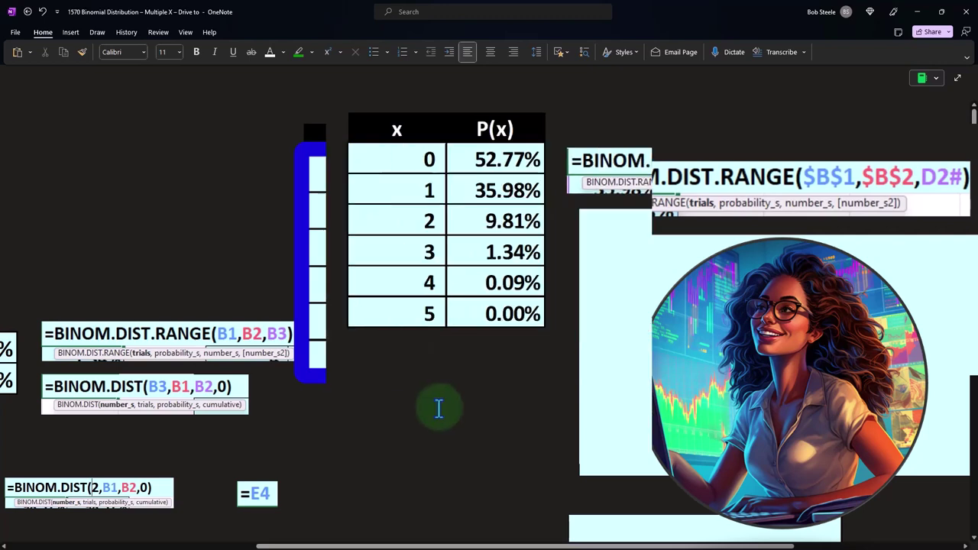
drag(443, 547, 347, 547)
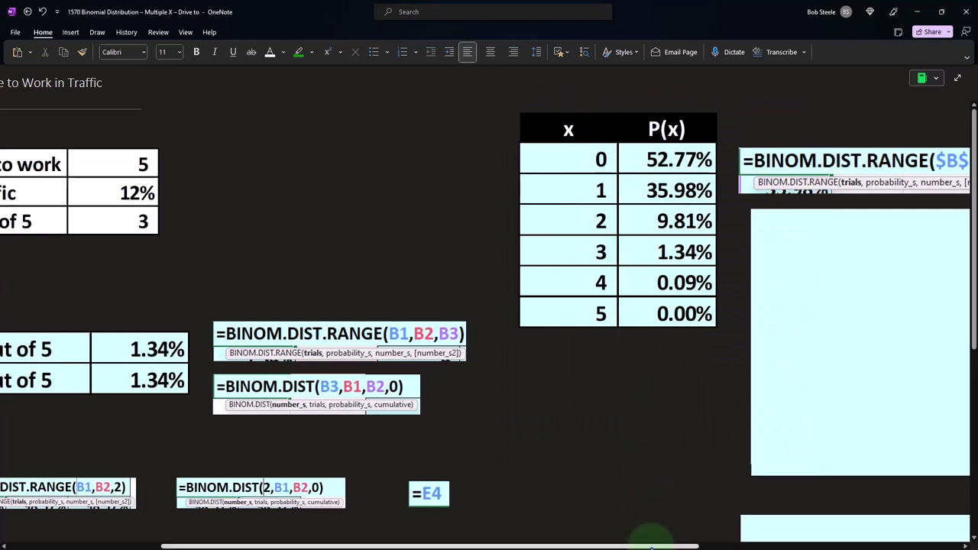
drag(651, 547, 830, 546)
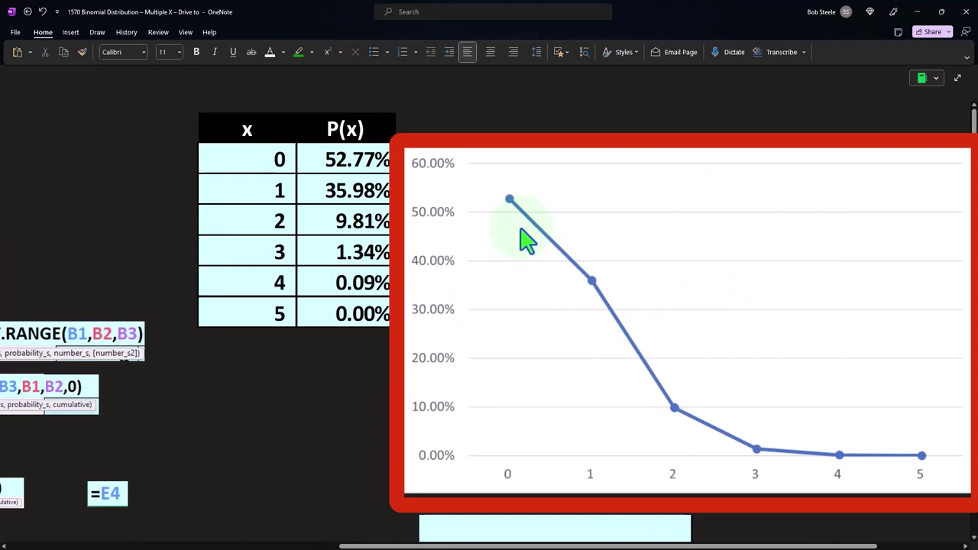
scroll(524, 260, down, 3)
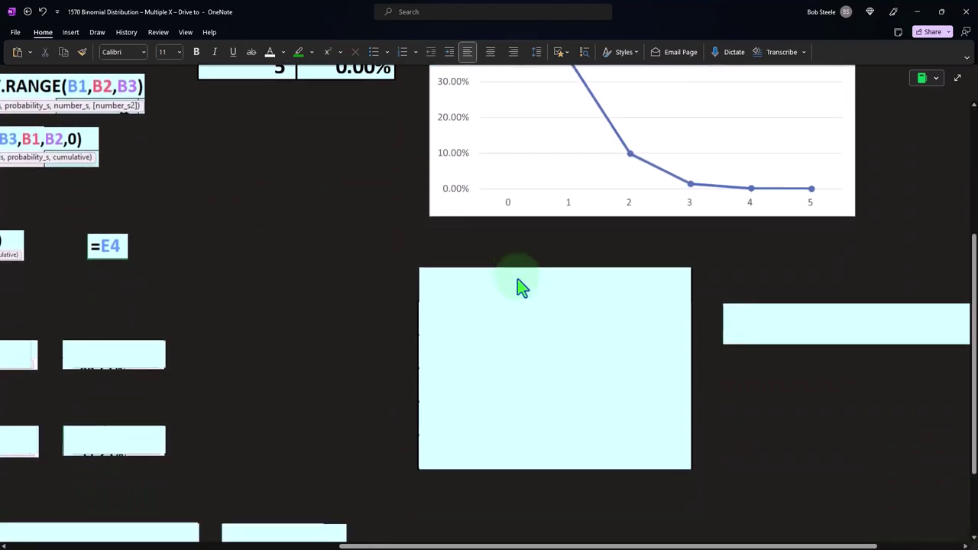
scroll(522, 286, up, 3)
drag(732, 547, 391, 547)
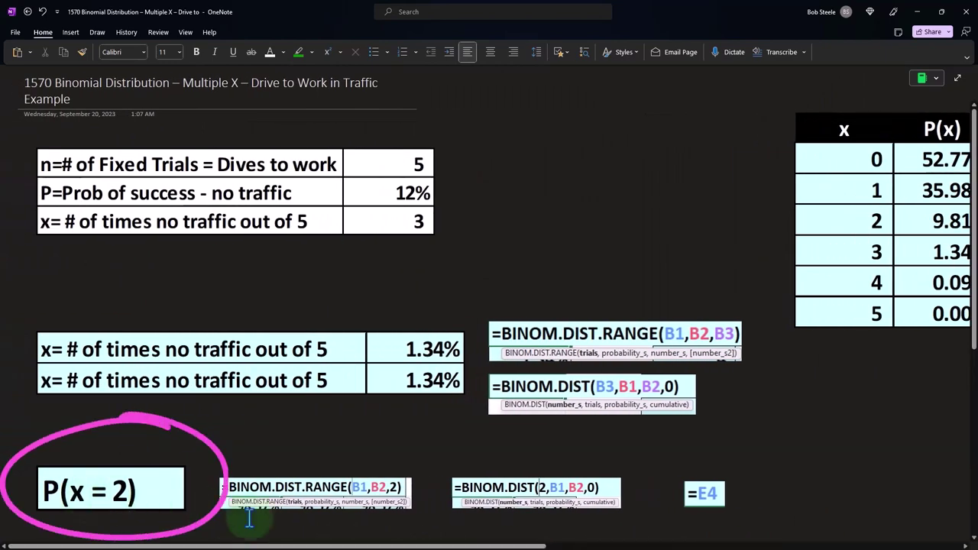
Reveal the P(<=2) label and its =SUM(E2:E4) formula in the second row.
drag(510, 547, 629, 547)
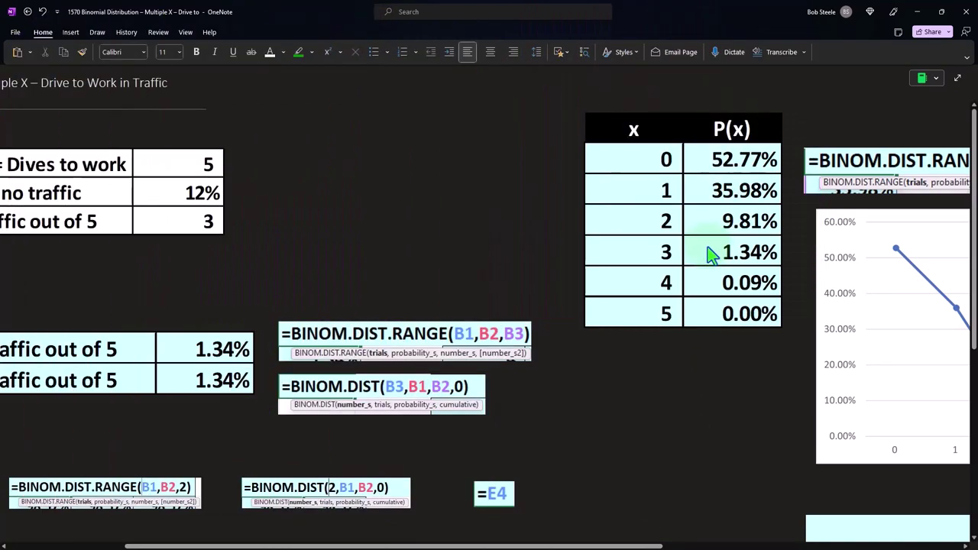
scroll(764, 321, down, 2)
scroll(787, 393, down, 2)
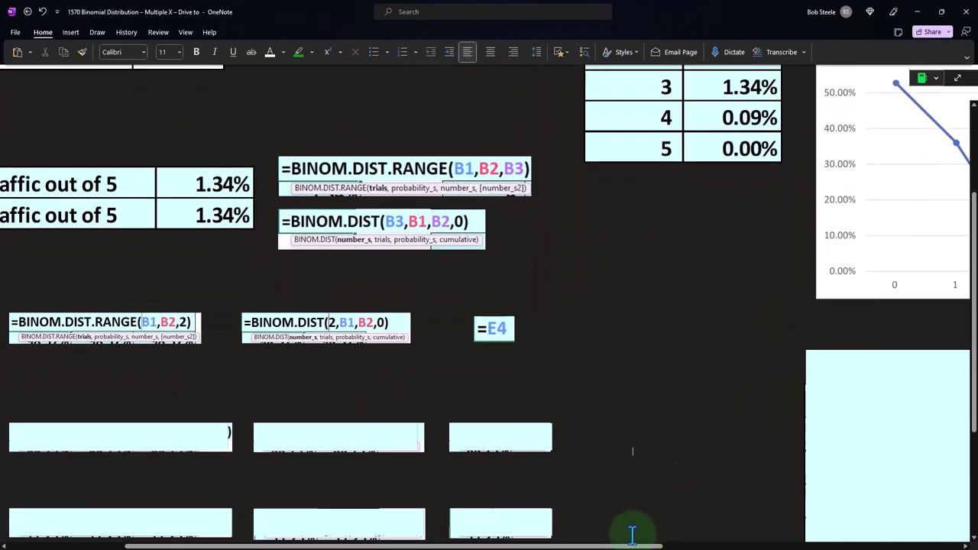
drag(618, 547, 504, 547)
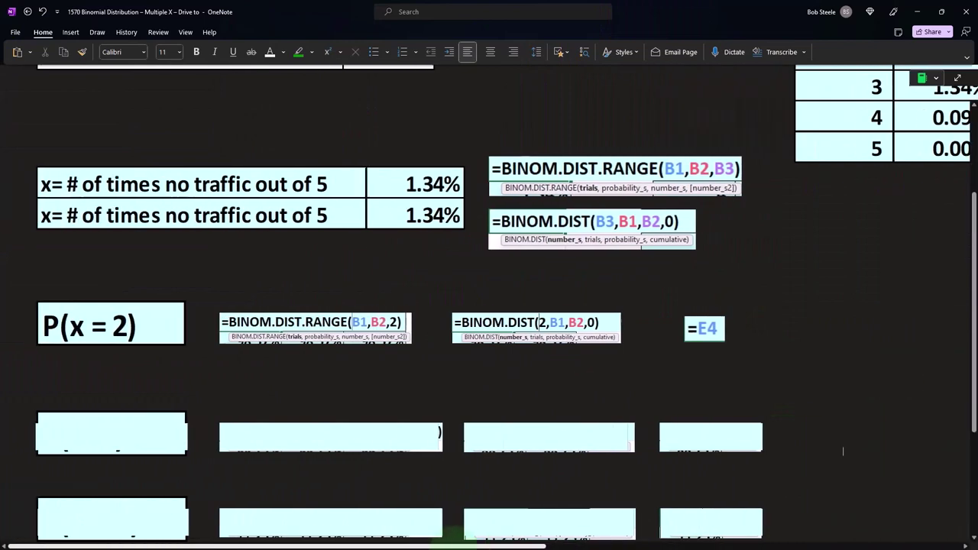
click(126, 433)
click(126, 432)
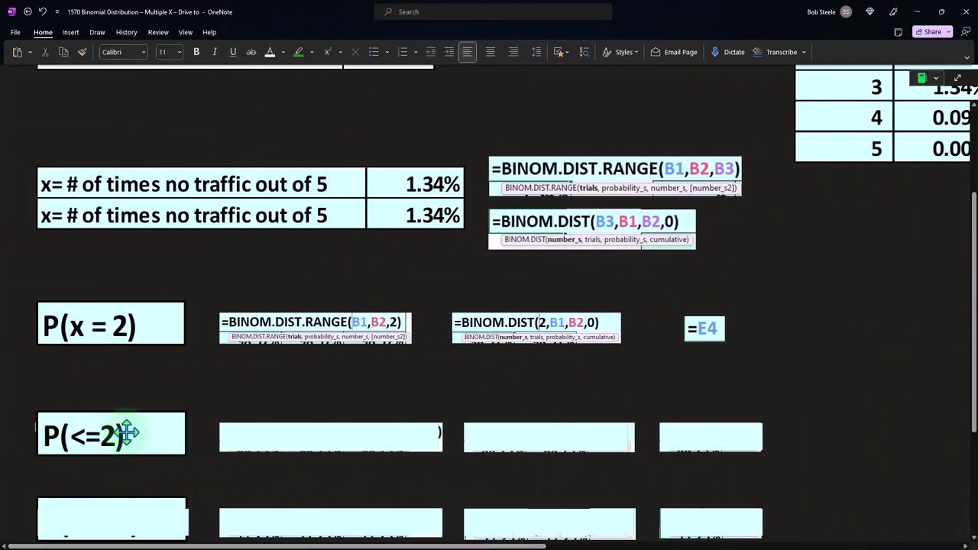
drag(179, 492, 168, 386)
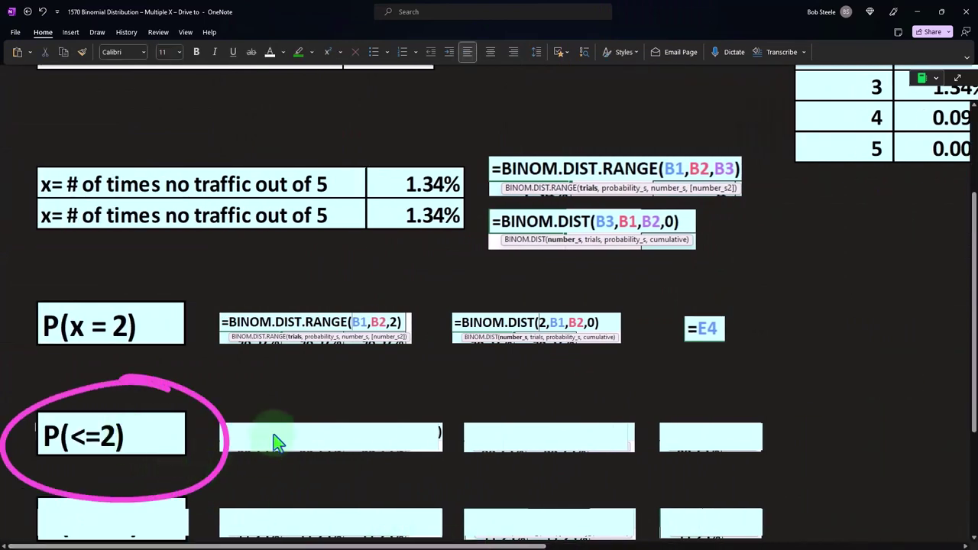
click(279, 441)
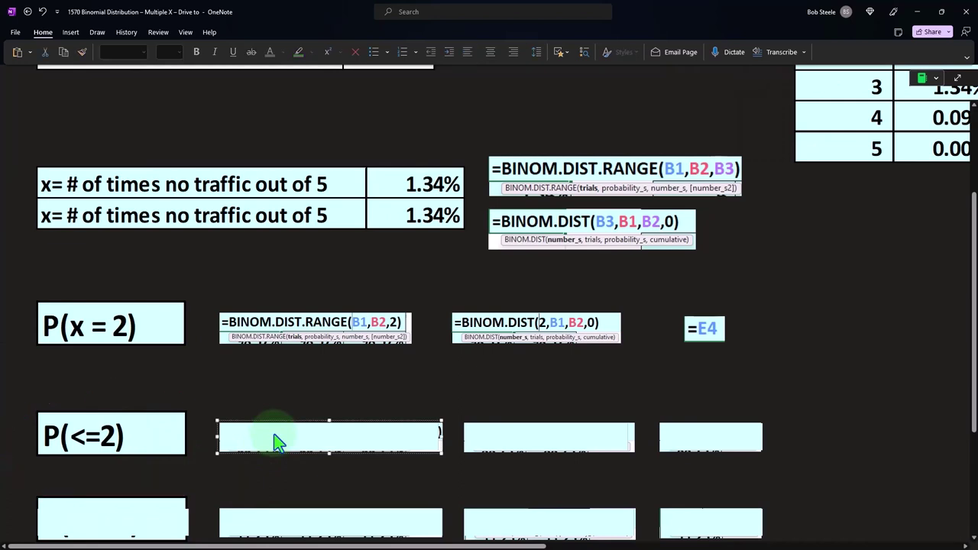
click(734, 443)
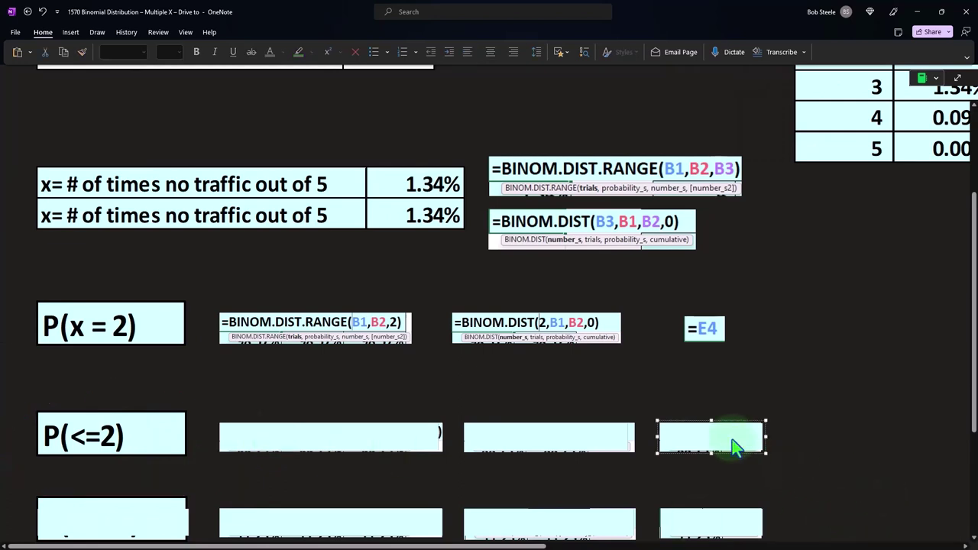
click(733, 447)
Add 52.77 + 35.98 + 9.81 in Calculator to get 98.56.
scroll(733, 447, up, 3)
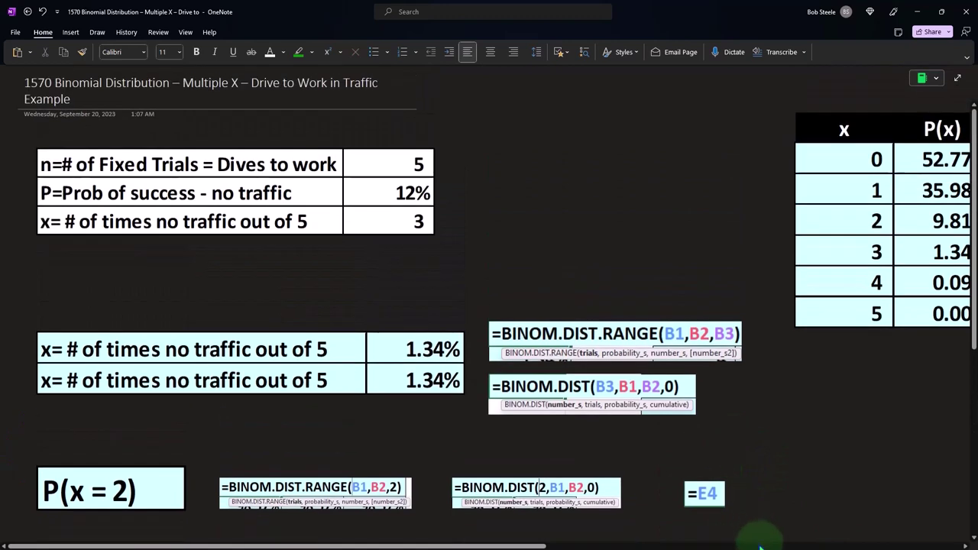
drag(532, 547, 633, 547)
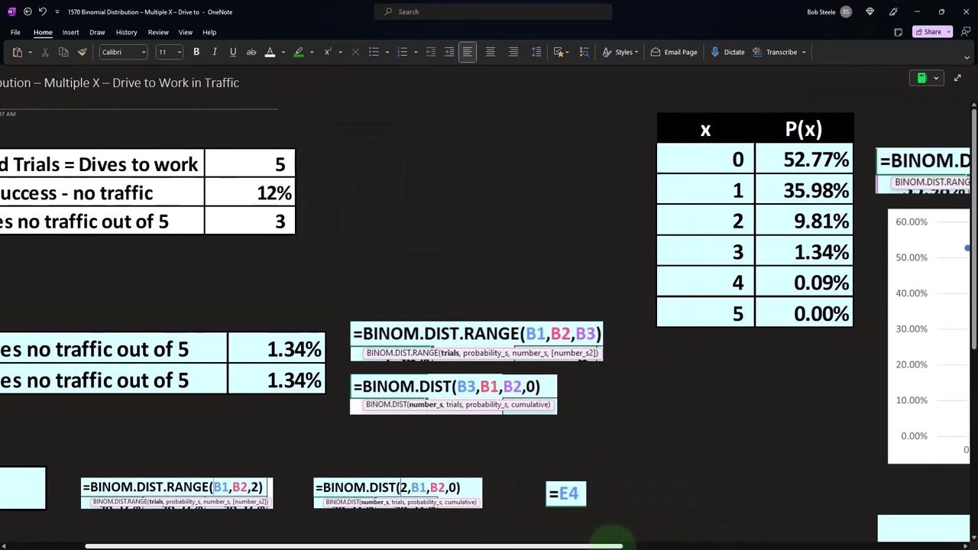
key(XF86Calculator)
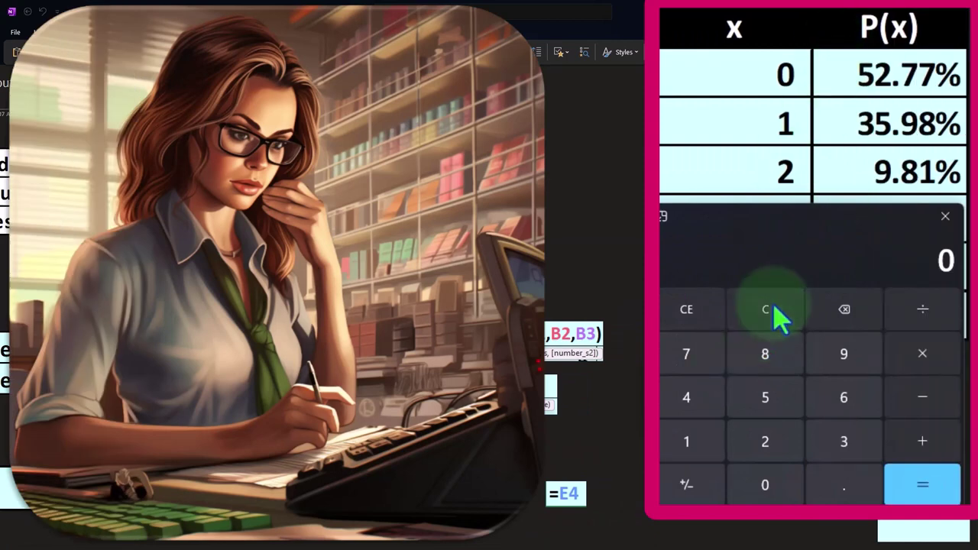
text(52)
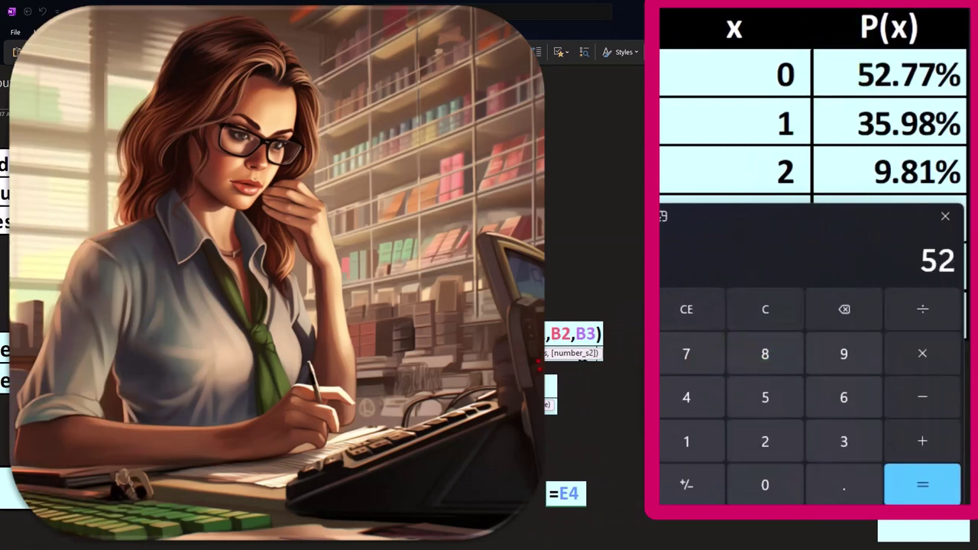
text(.77+35.98=)
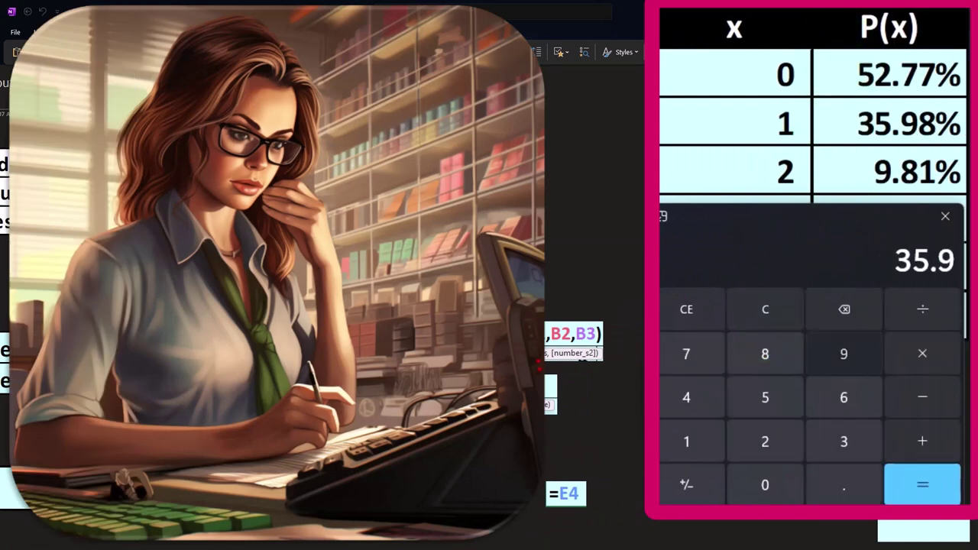
text(+9.81=)
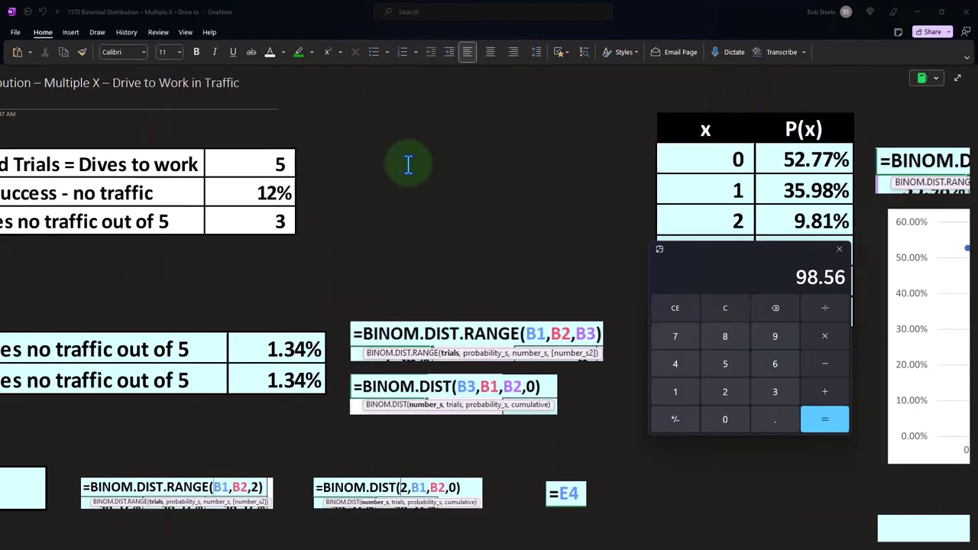
scroll(247, 192, down, 3)
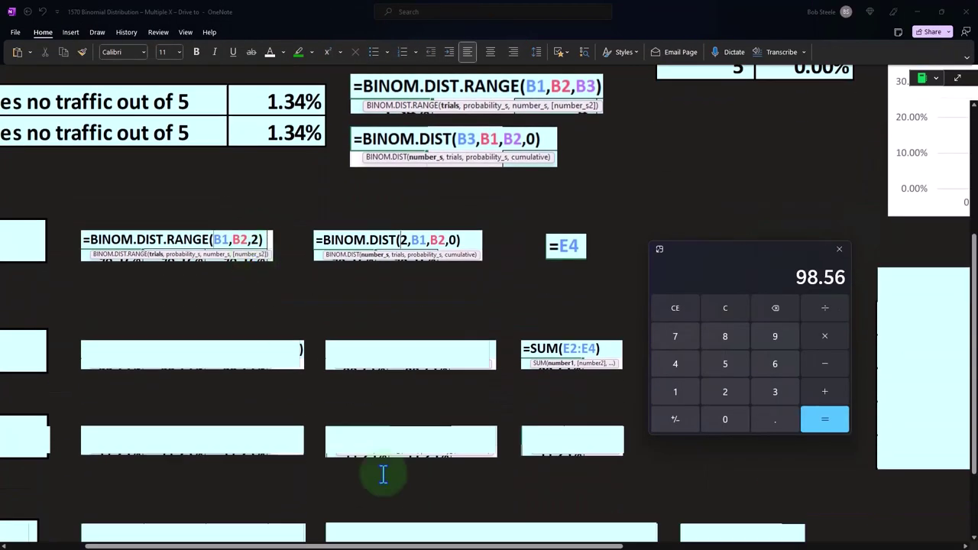
scroll(485, 306, left, 5)
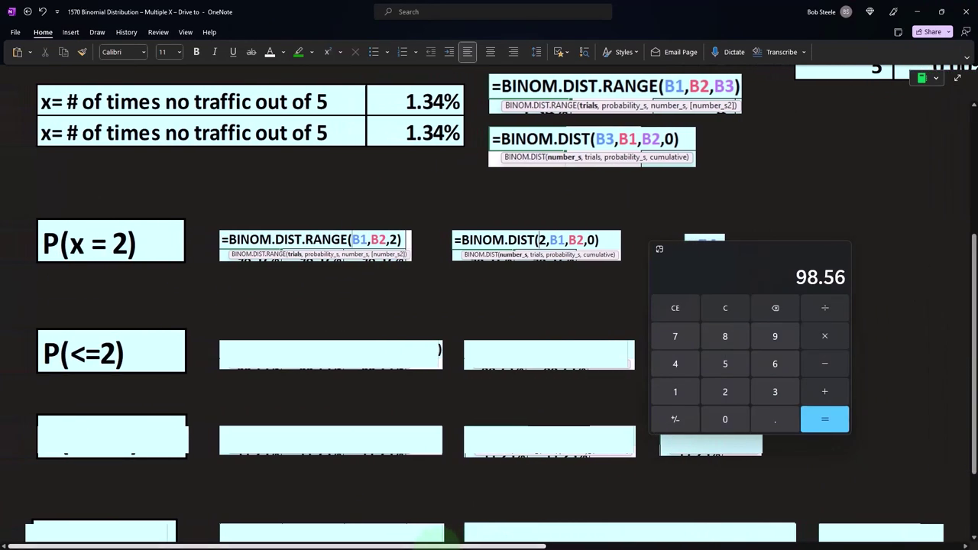
Move Calculator aside and reveal the =BINOM.DIST(G11,B1,B2,1) formula in the P(<=2) row.
drag(695, 247, 806, 116)
click(406, 355)
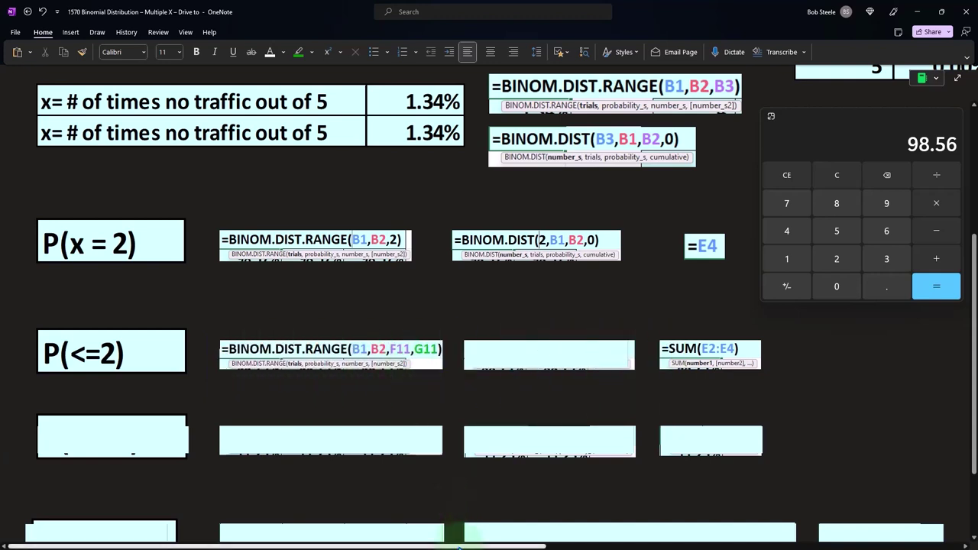
drag(459, 546, 732, 547)
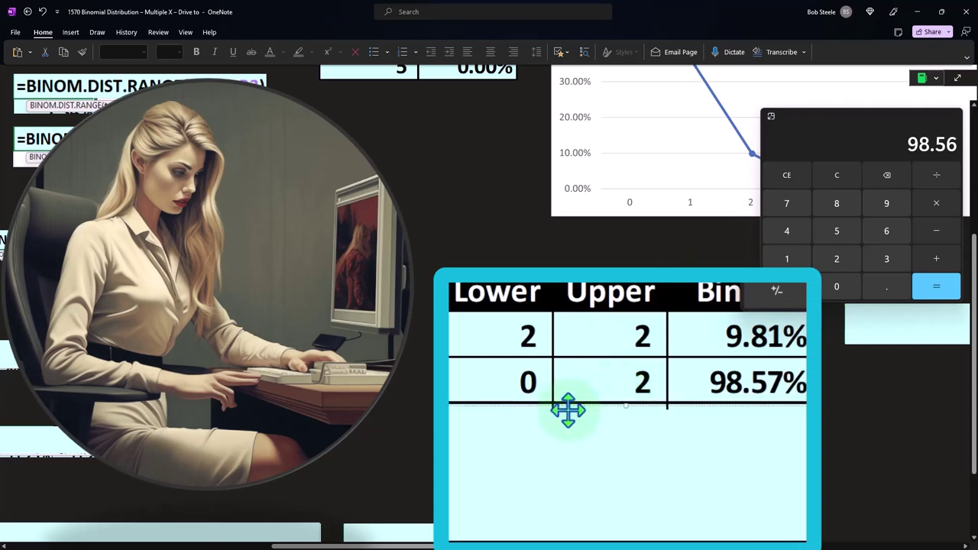
scroll(621, 372, up, 3)
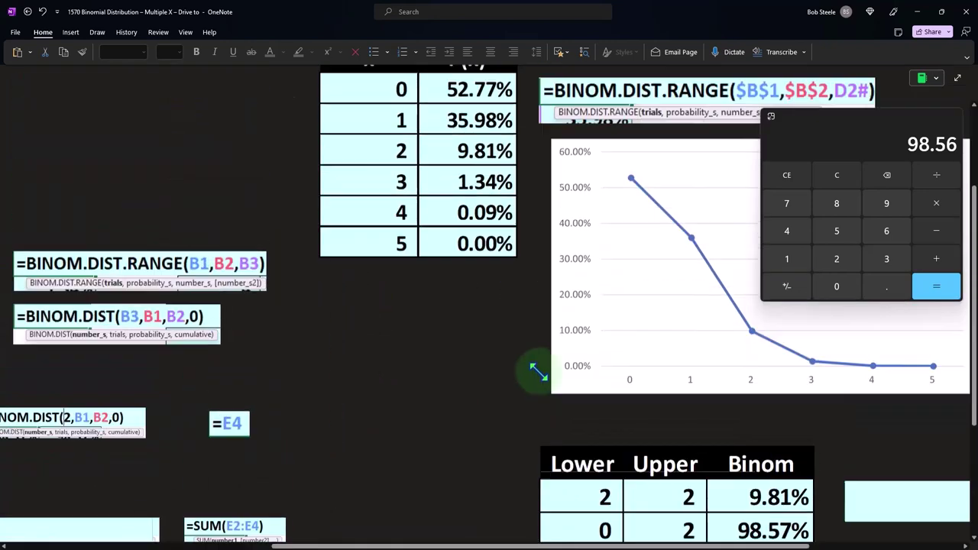
scroll(417, 184, down, 3)
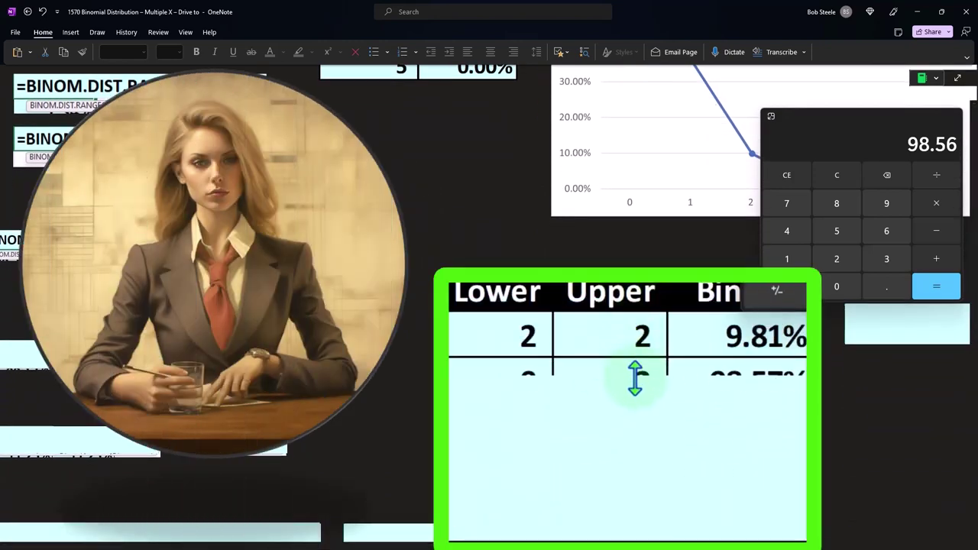
scroll(636, 398, left, 5)
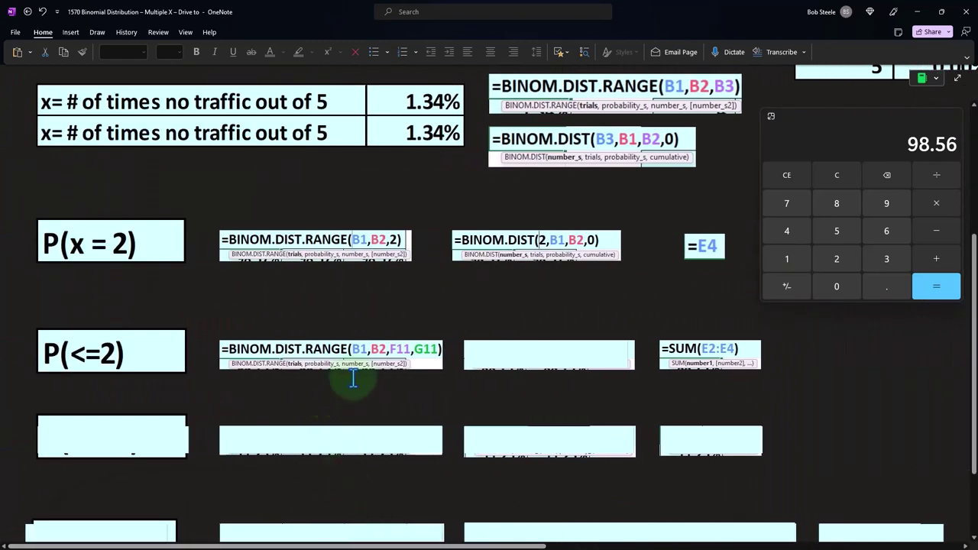
click(558, 355)
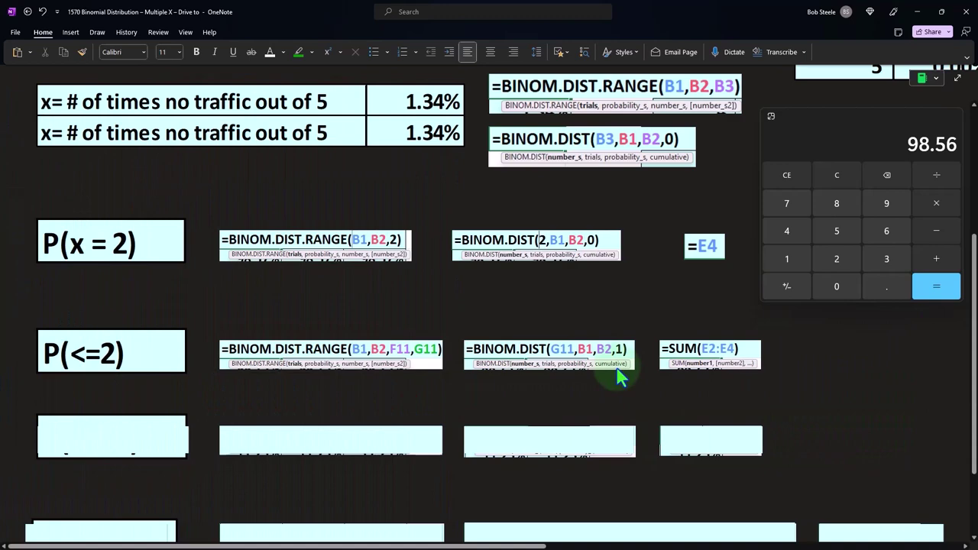
scroll(620, 377, up, 5)
drag(856, 127, 843, 262)
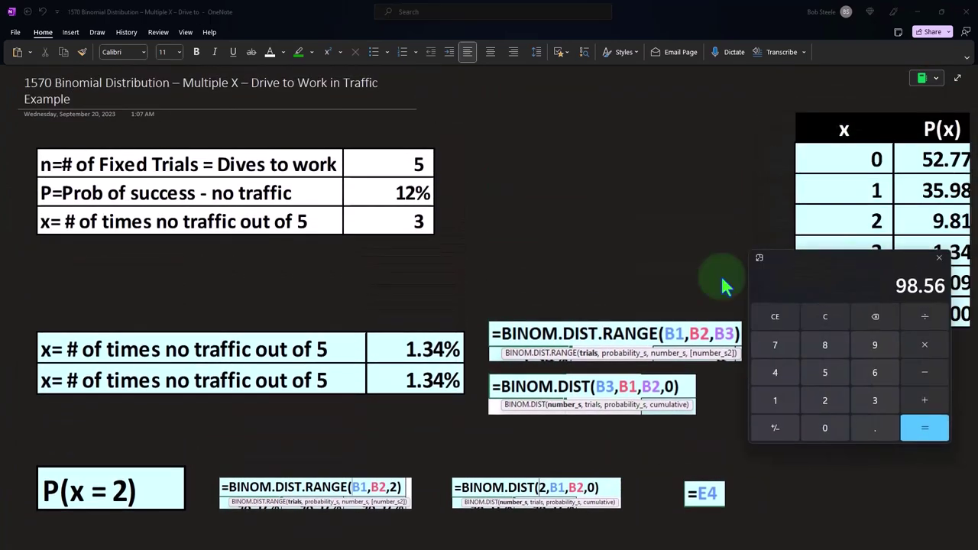
scroll(557, 306, down, 6)
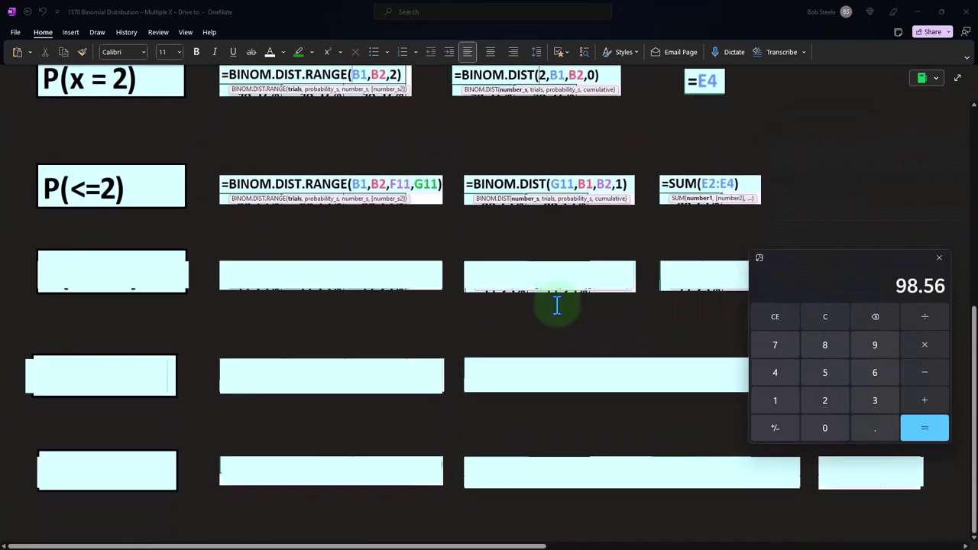
Delete the right-hand cover in the P(x<=1) row to reveal =SUM(E2:E3).
click(136, 284)
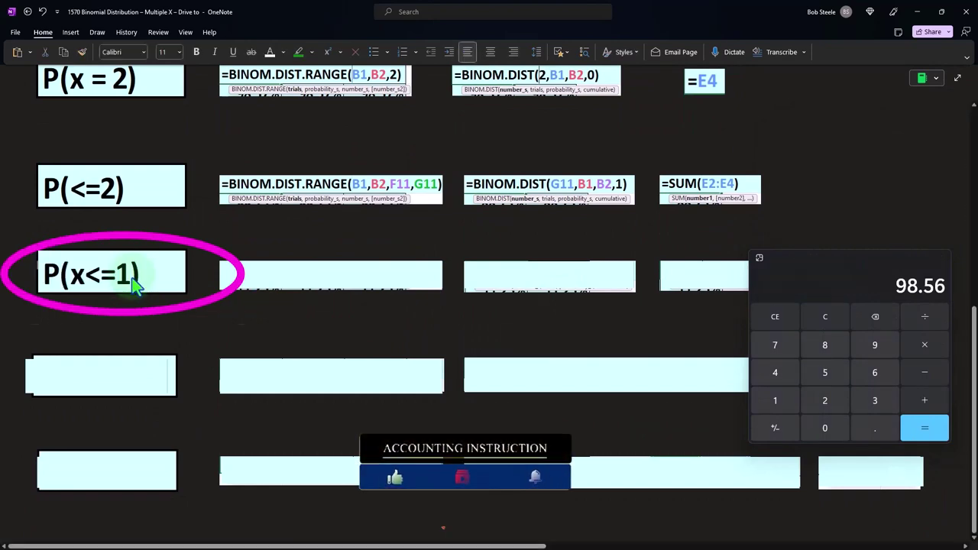
click(277, 289)
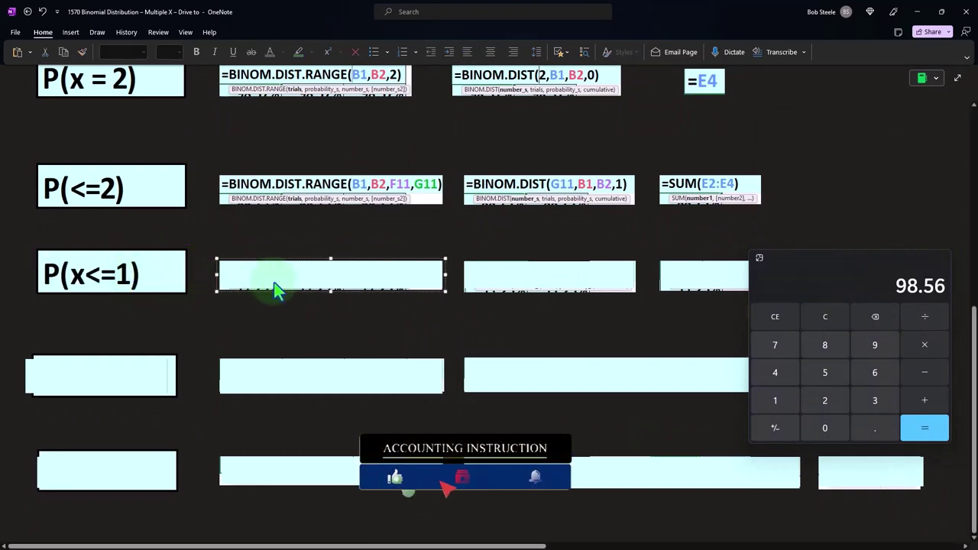
click(687, 279)
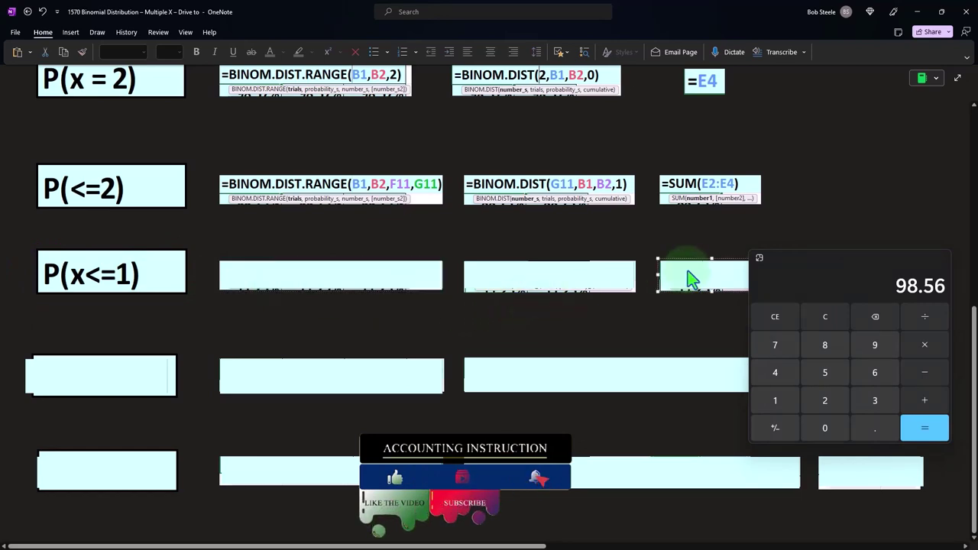
key(Delete)
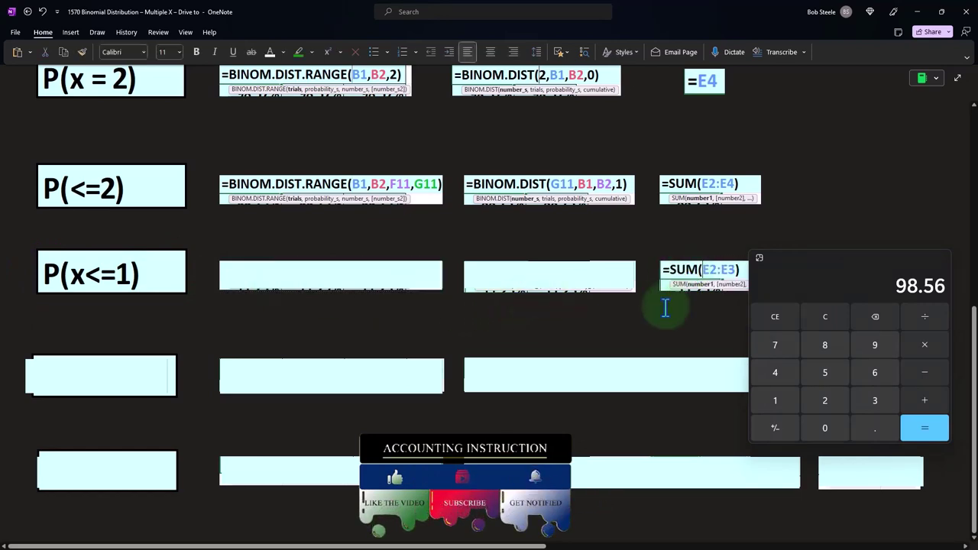
Clear Calculator and enter 52.77 and 35.98 to total P(x) for x 0 and 1.
scroll(665, 307, up, 5)
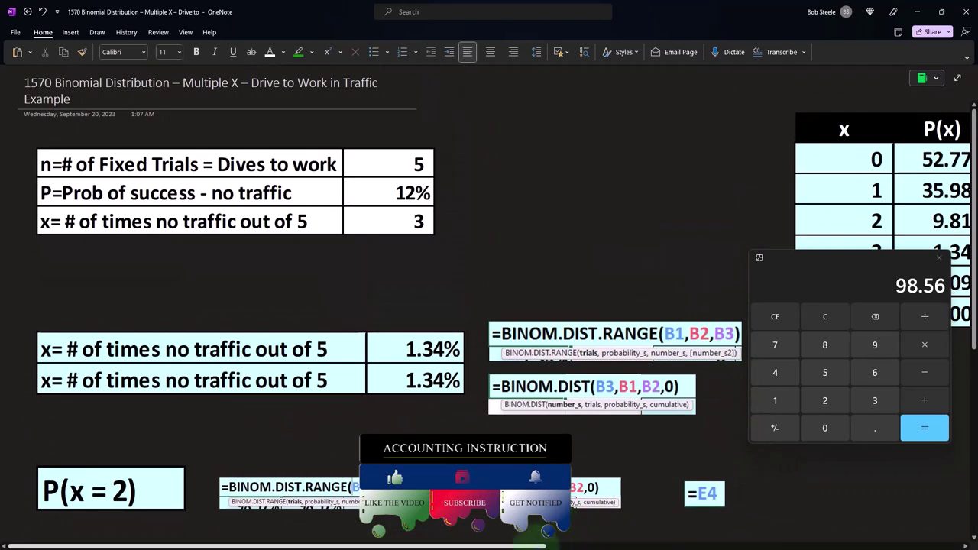
scroll(485, 314, right, 3)
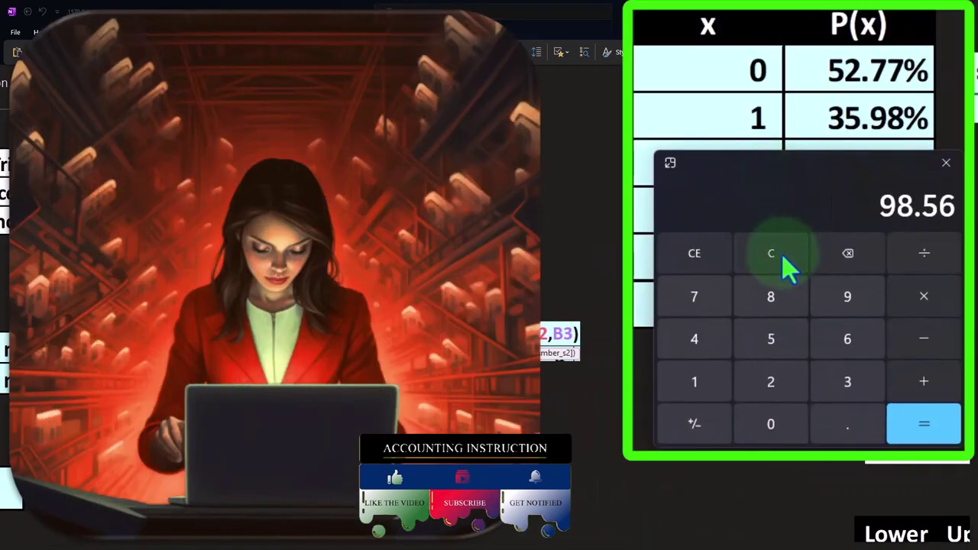
click(775, 255)
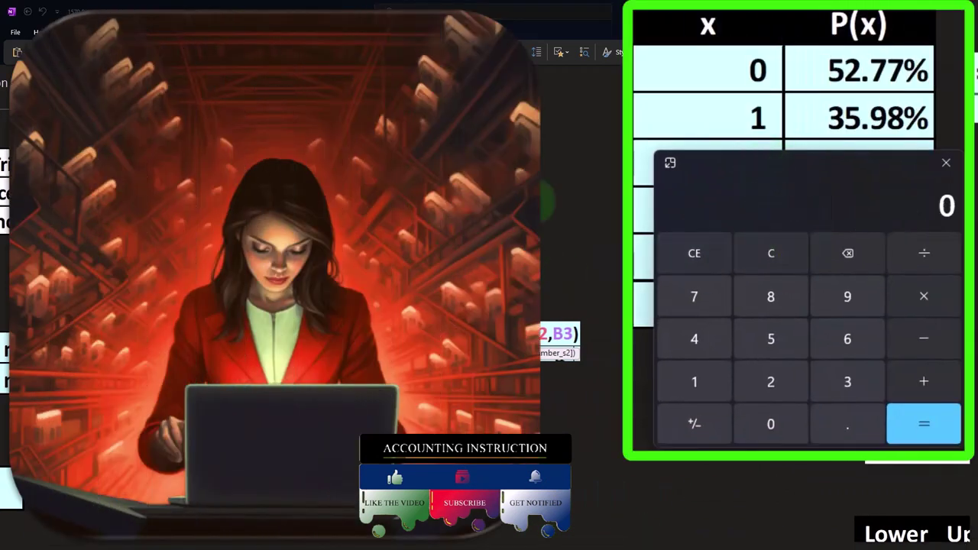
text(52.77)
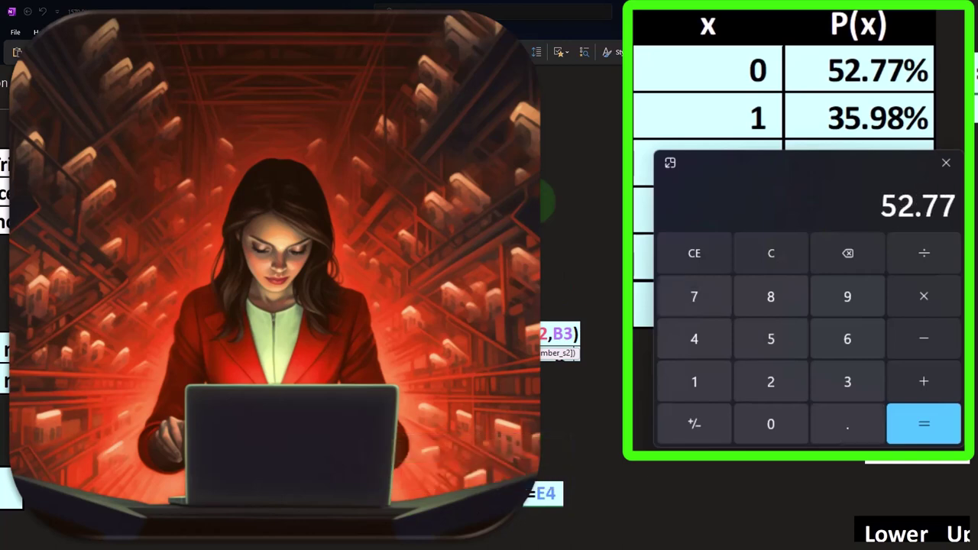
text(35.98)
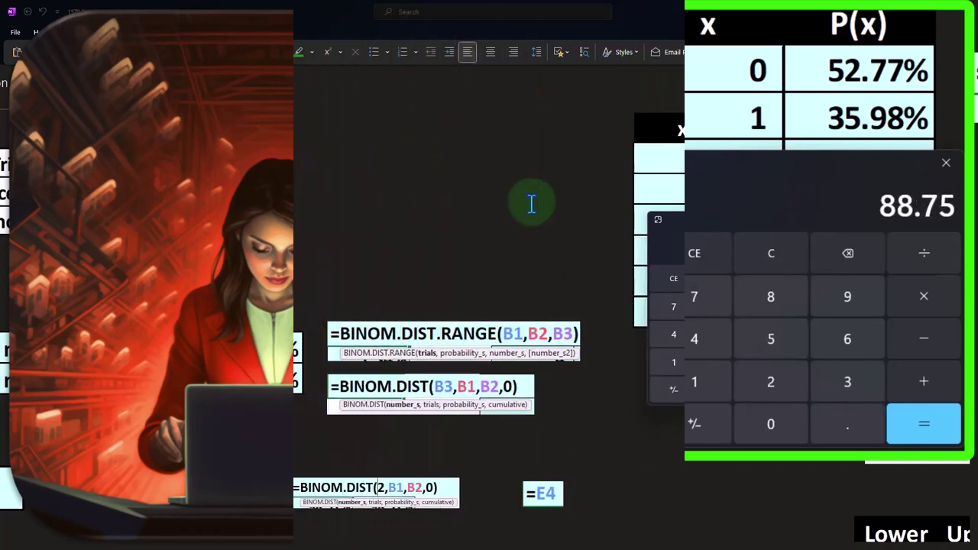
Reveal the =BINOM.DIST.RANGE(B1,B2,F12,G12) formula in the P(x<=1) row.
scroll(472, 229, down, 3)
scroll(472, 232, down, 2)
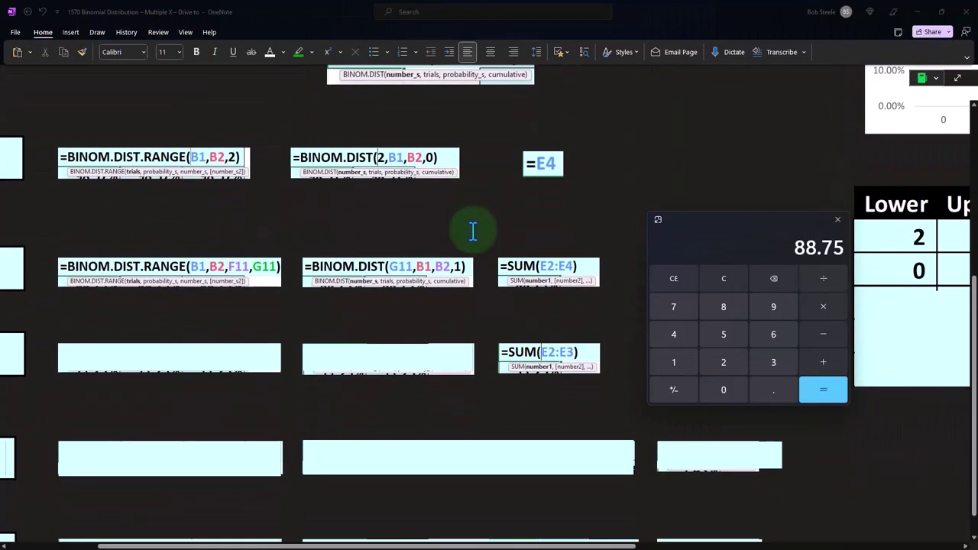
scroll(415, 375, down, 1)
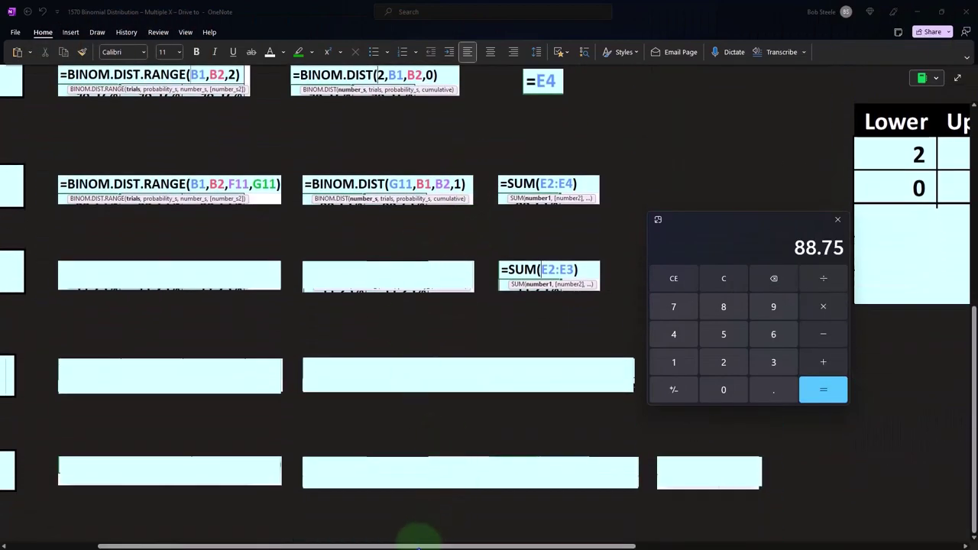
drag(418, 547, 368, 546)
click(258, 275)
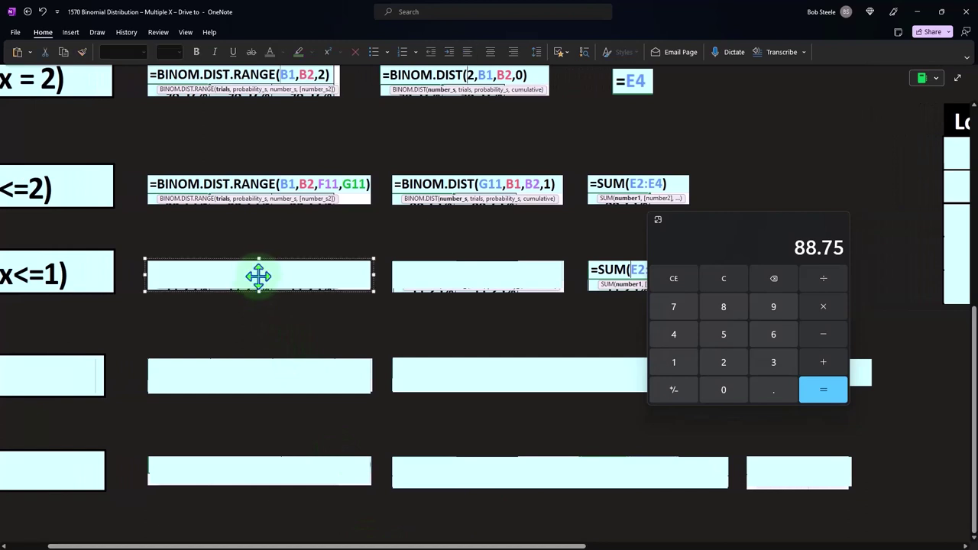
click(258, 285)
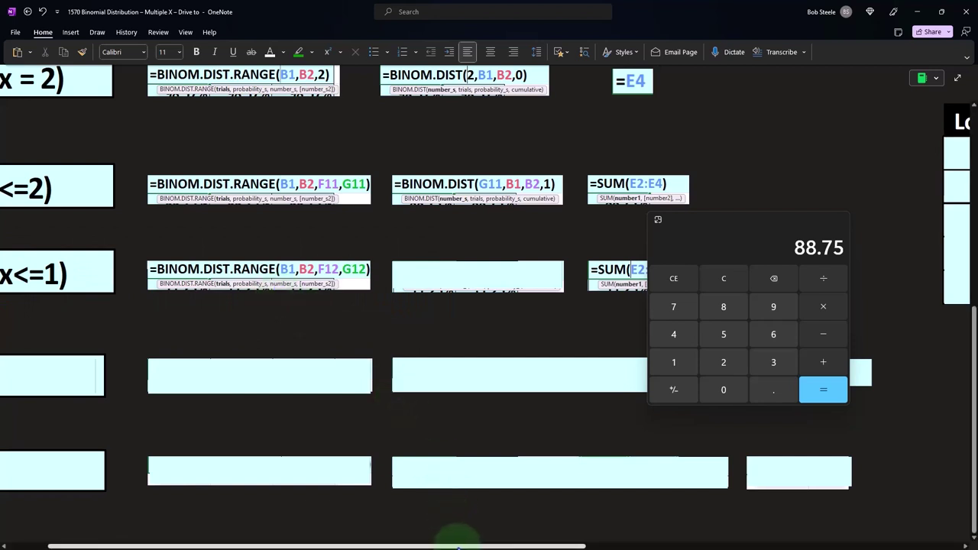
Extend the Lower/Upper/Binom table to show the 0–1 row with 88.75%.
drag(458, 546, 688, 546)
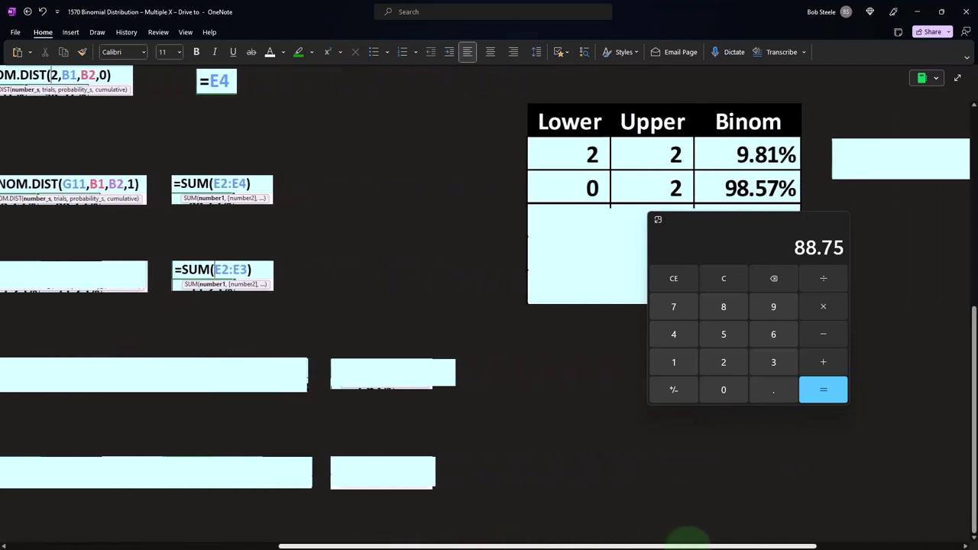
click(672, 258)
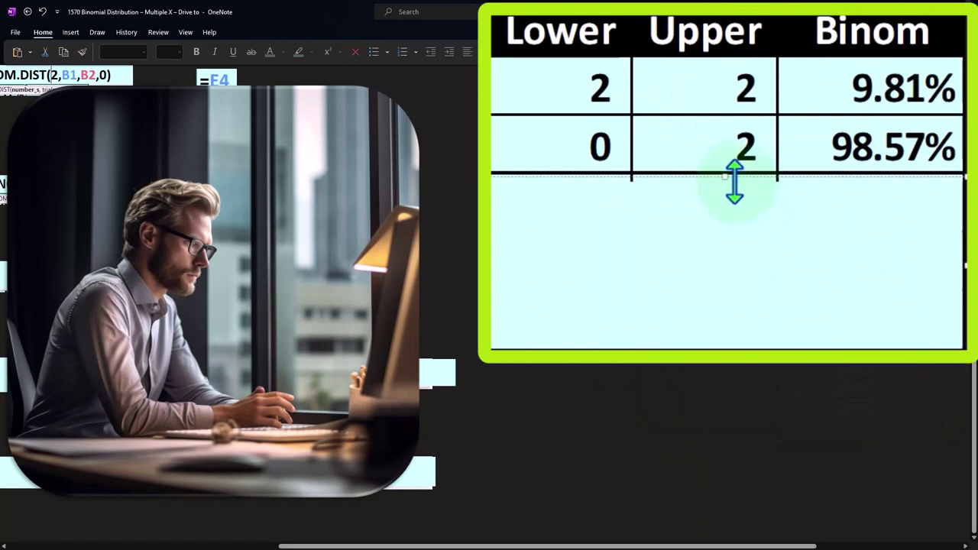
drag(735, 182, 732, 227)
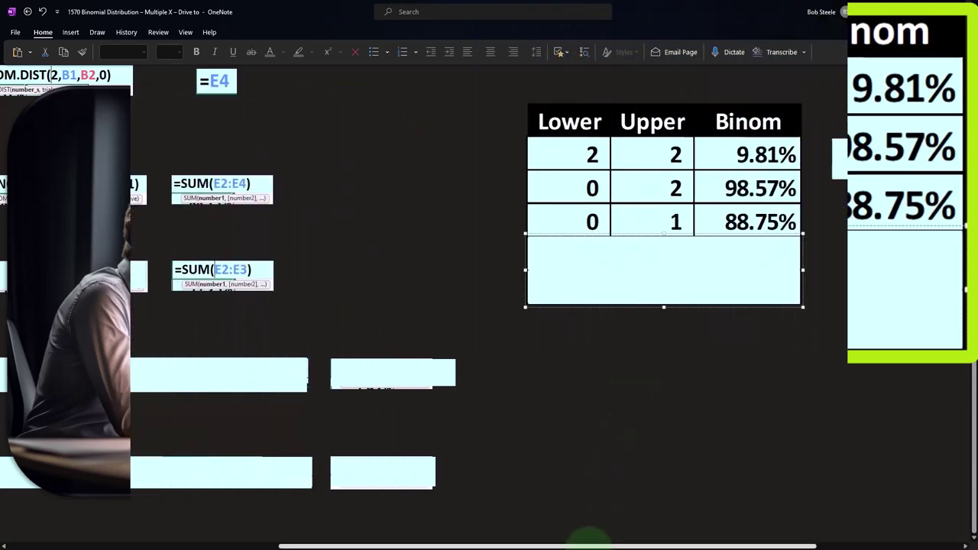
drag(586, 545, 311, 546)
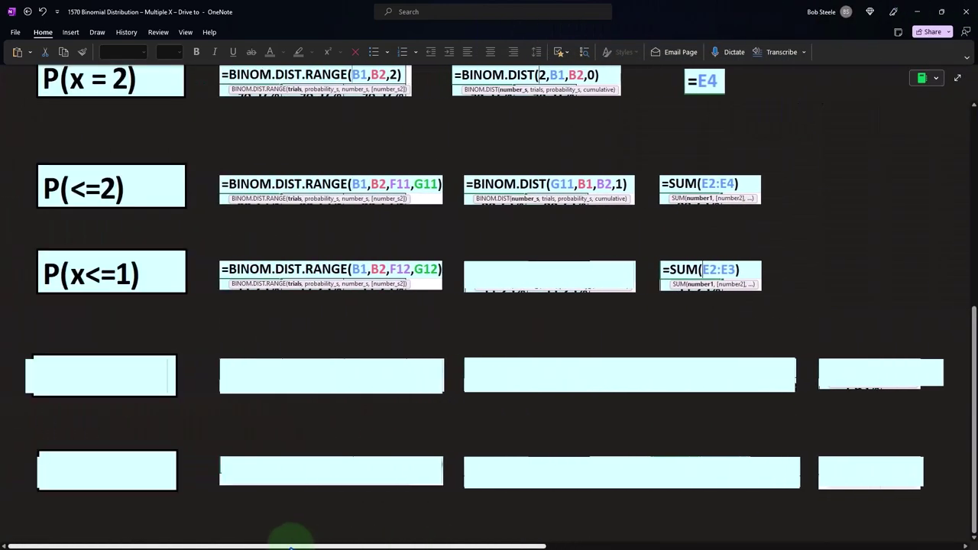
click(500, 268)
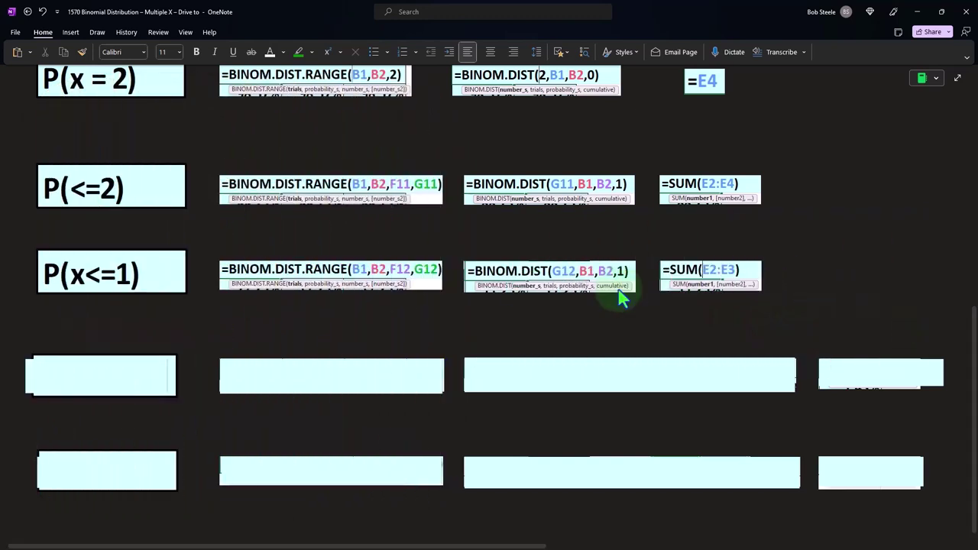
Label the fourth row P(x>=2).
click(92, 374)
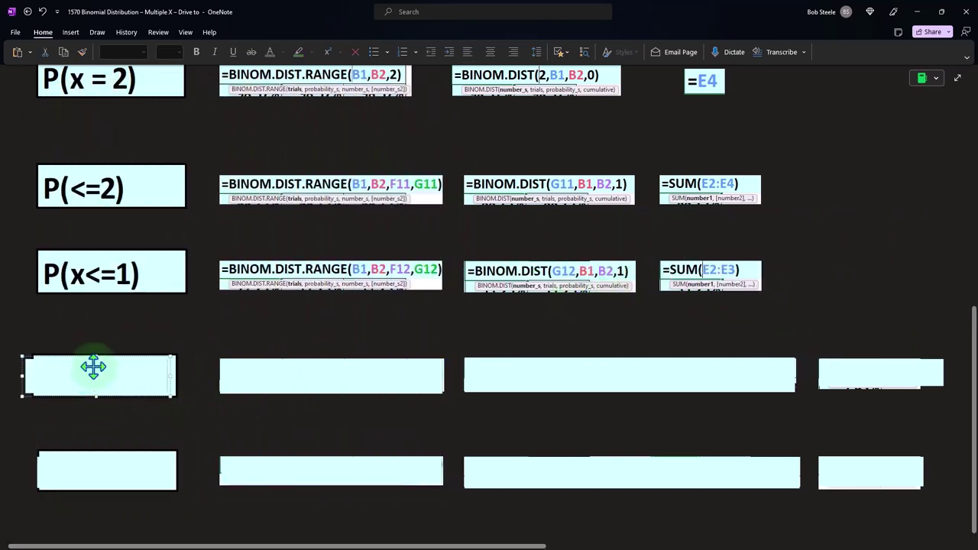
text(P(x>=2))
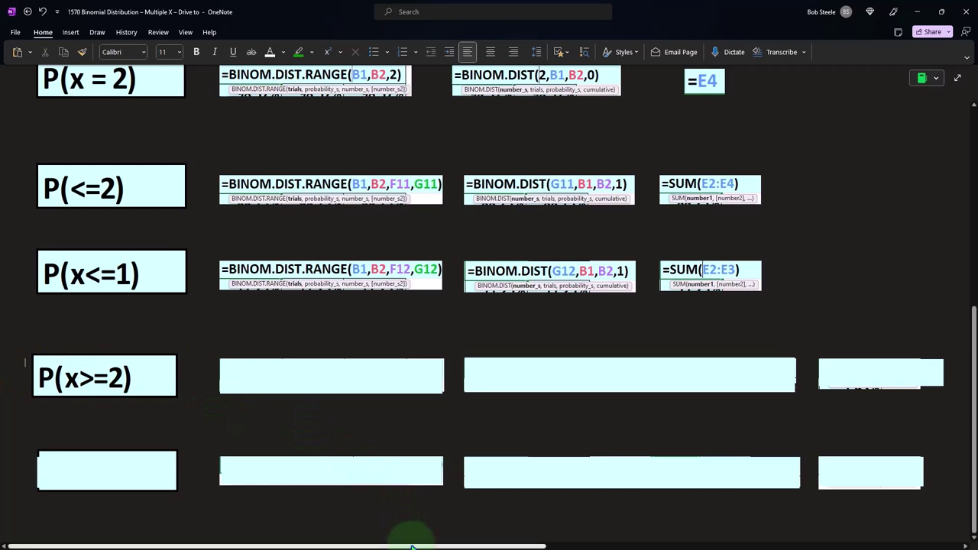
drag(405, 545, 579, 545)
Total 9.81 + 1.34 + 0.09 in Calculator, giving 11.24.
scroll(542, 384, up, 10)
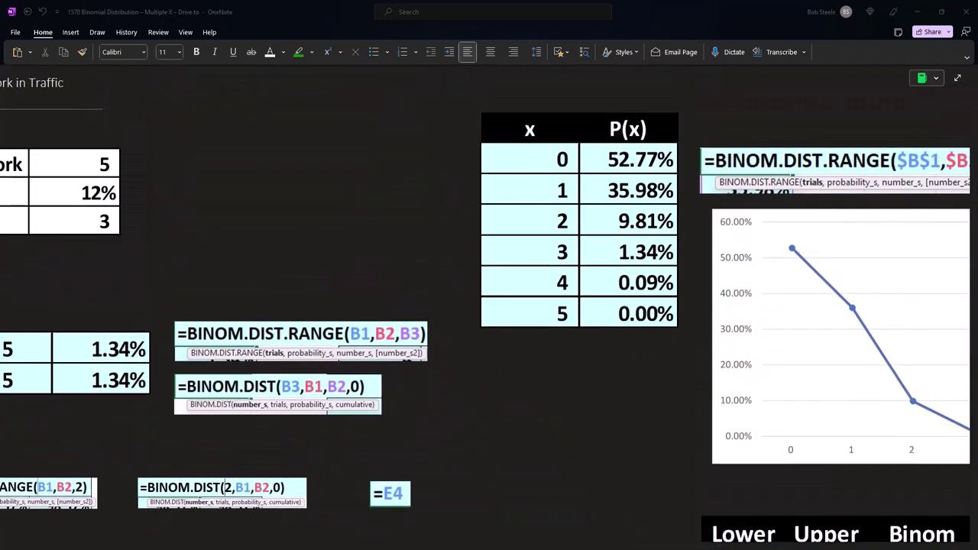
drag(396, 246, 538, 342)
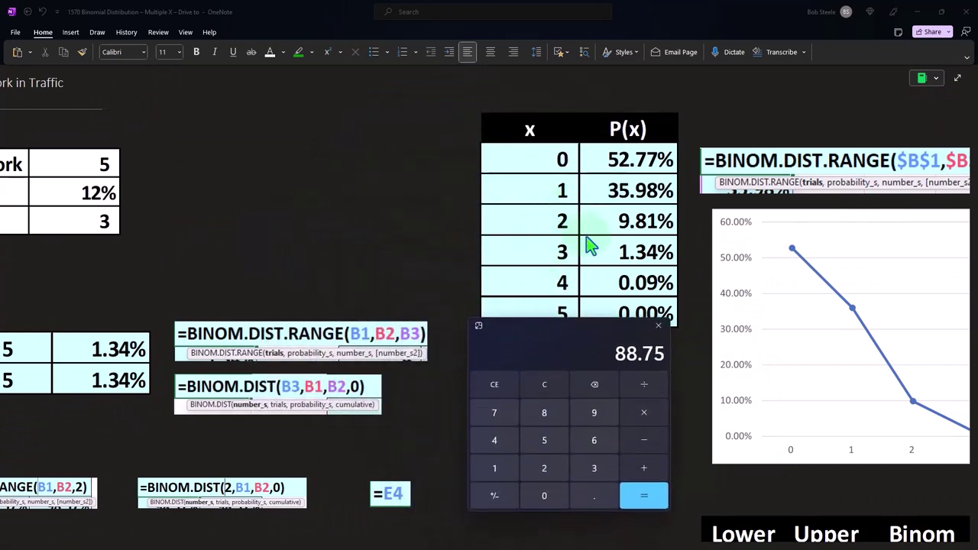
click(543, 389)
drag(705, 256, 709, 262)
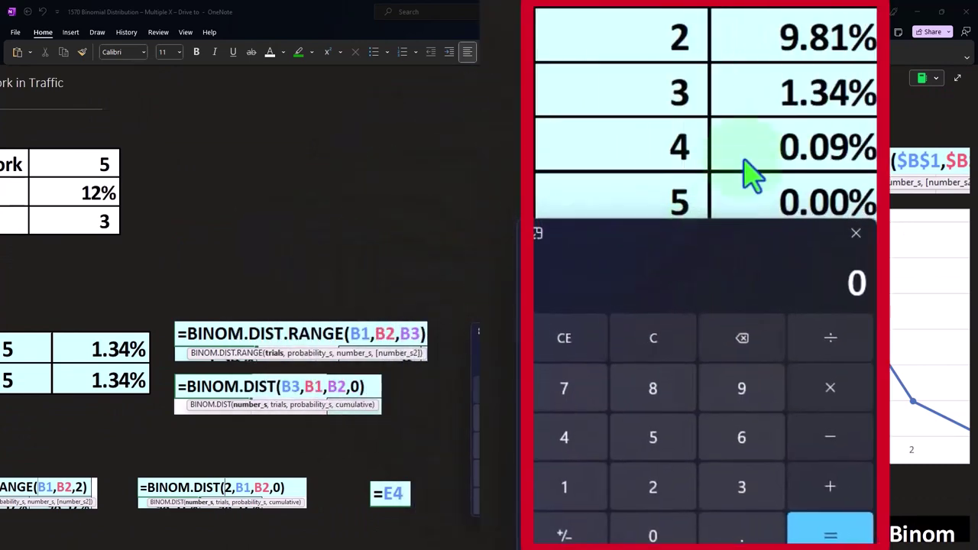
text(9.)
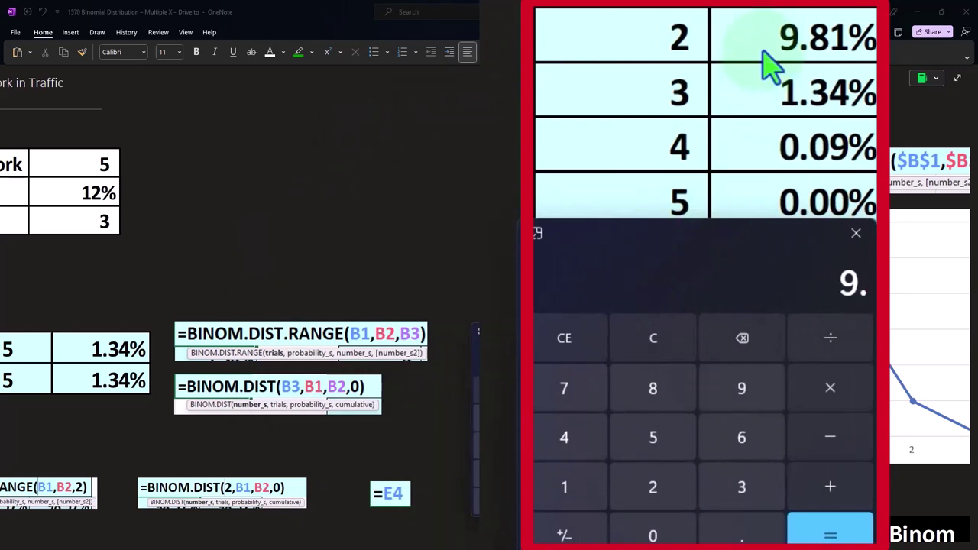
text(81+1.34+)
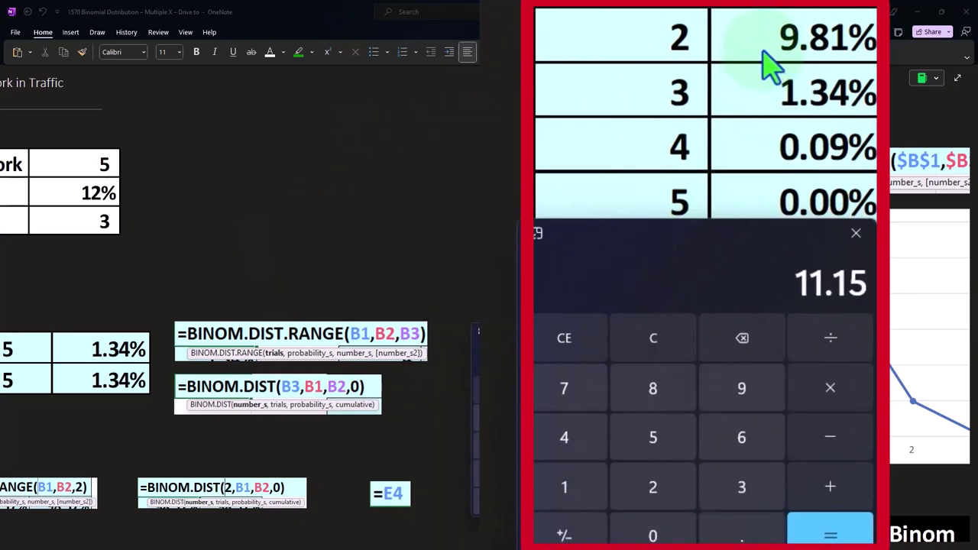
text(0.09)
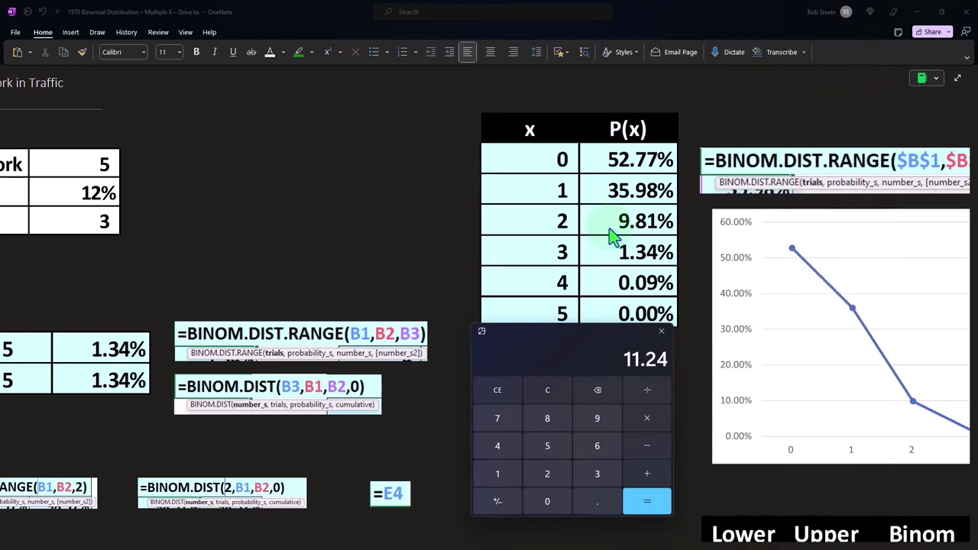
scroll(545, 229, down, 2)
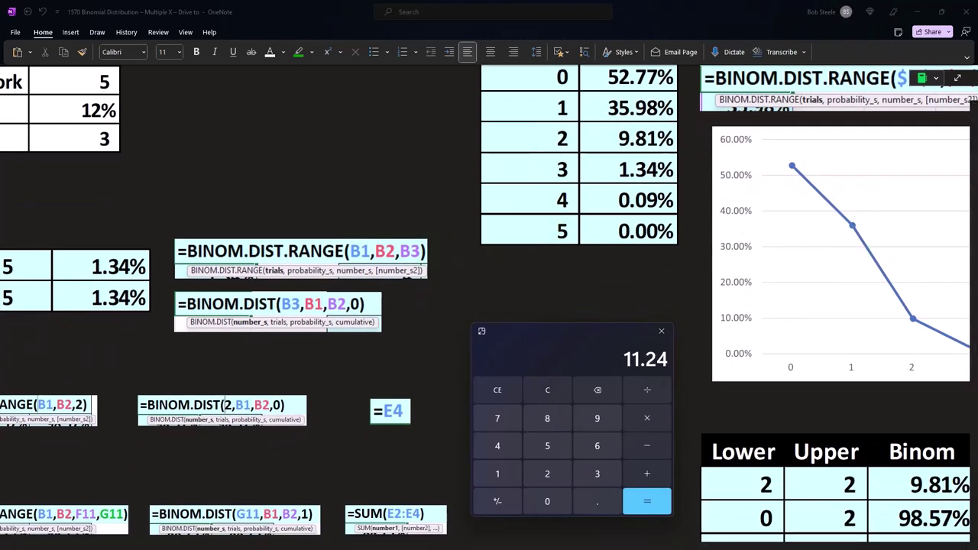
scroll(374, 284, down, 10)
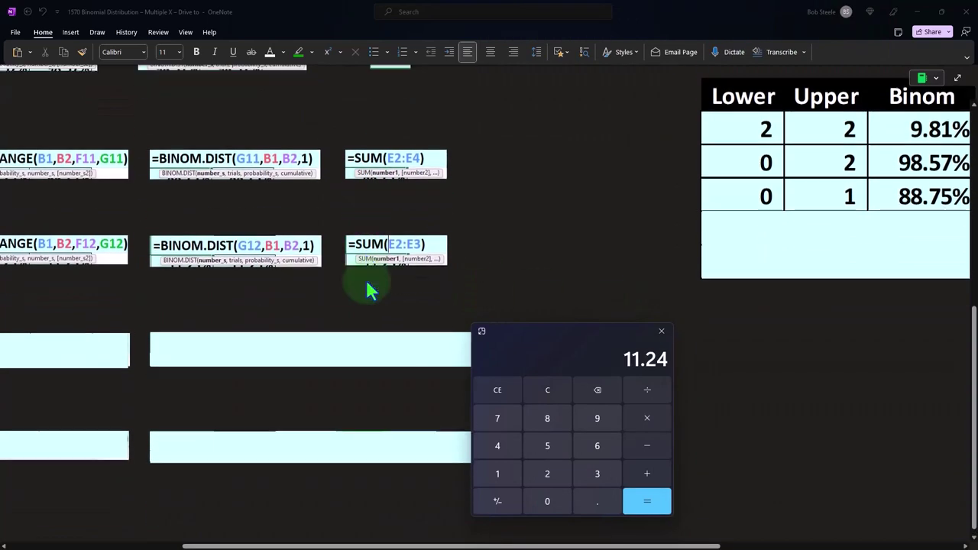
Paste the =BINOM.DIST.RANGE(B1,B2,F13,G13) formula into the P(x>=2) row.
drag(530, 336, 750, 265)
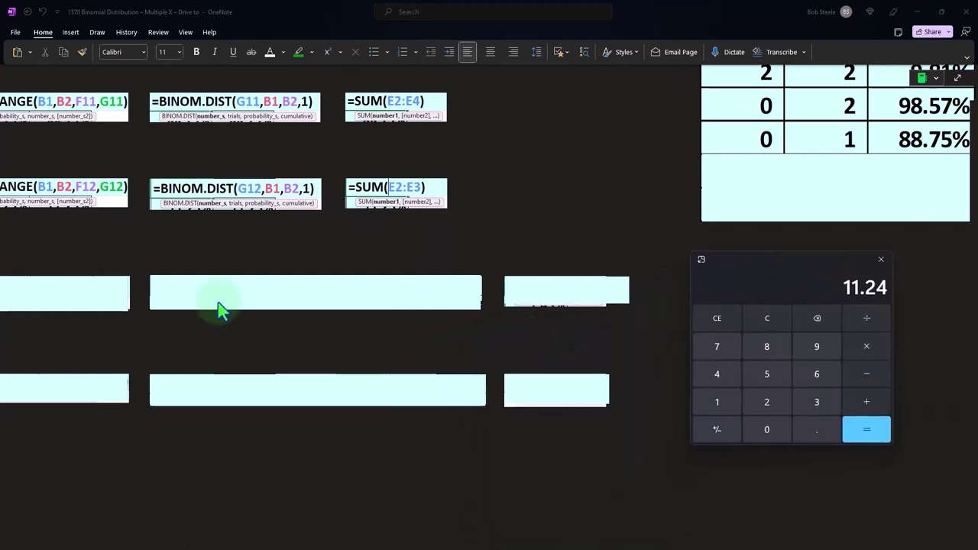
click(81, 304)
drag(274, 544, 90, 544)
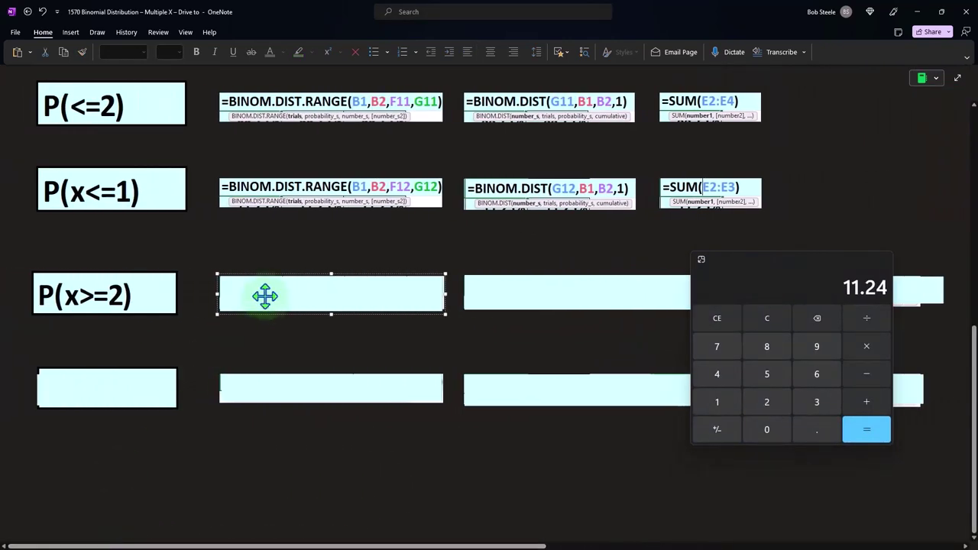
key(ctrl+v)
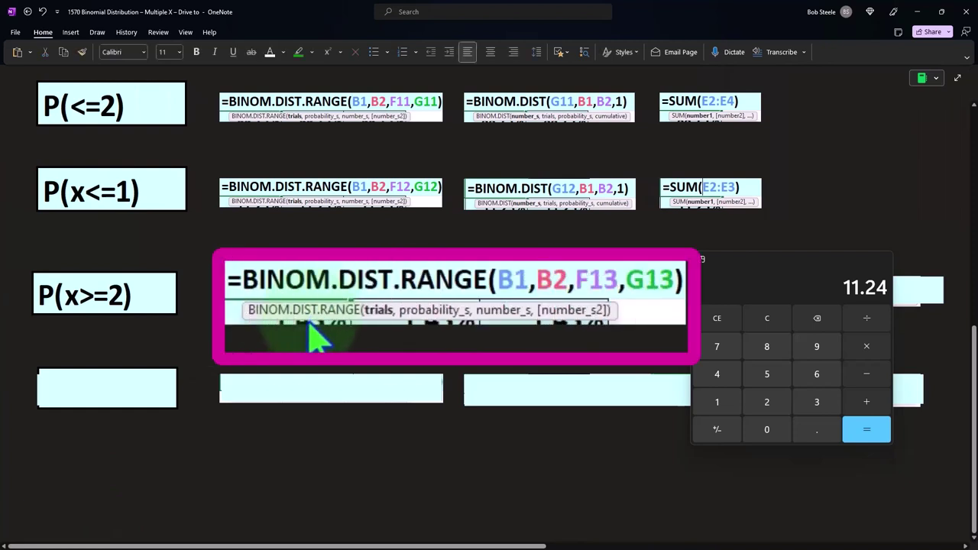
Move Calculator off screen and select the blank box below the Binom table for the 2–5 row.
drag(744, 252, 977, 252)
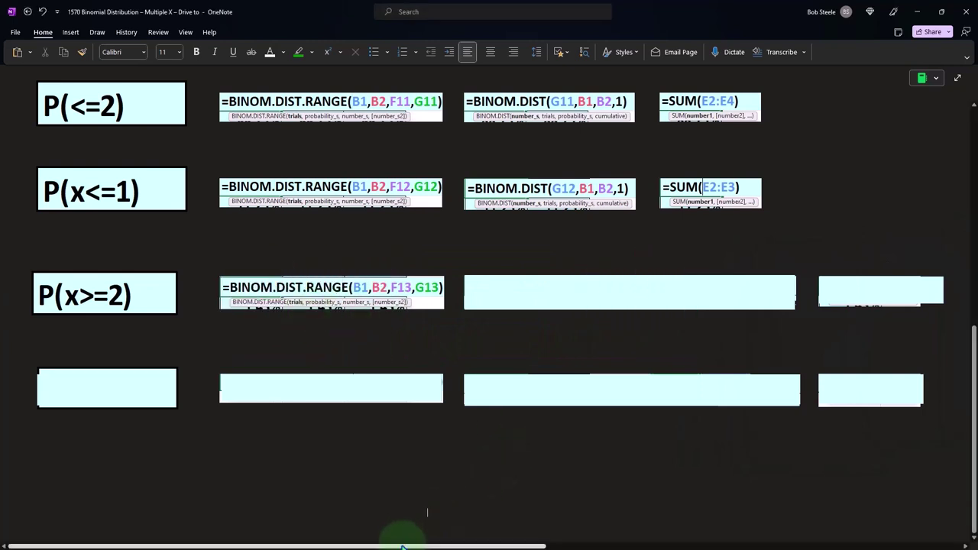
drag(393, 544, 680, 546)
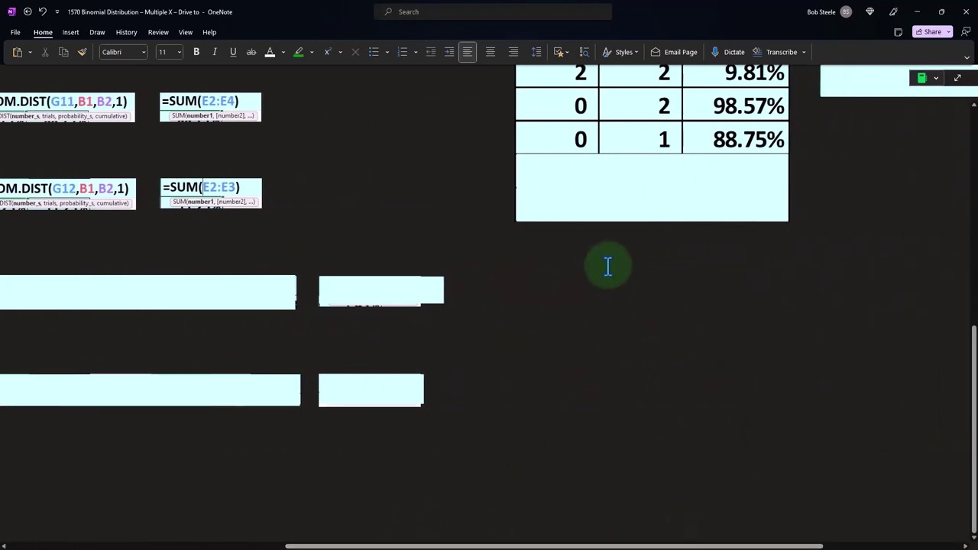
click(641, 180)
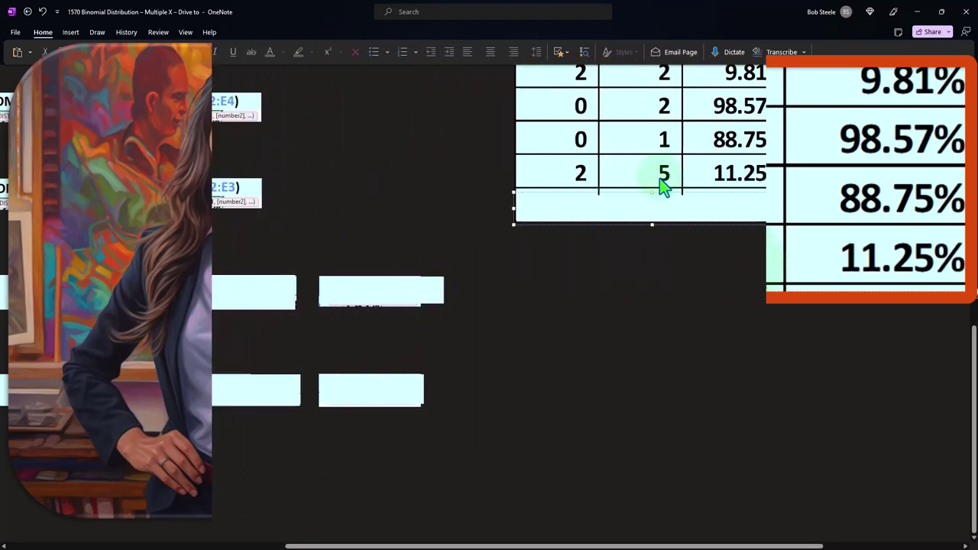
drag(541, 545, 246, 545)
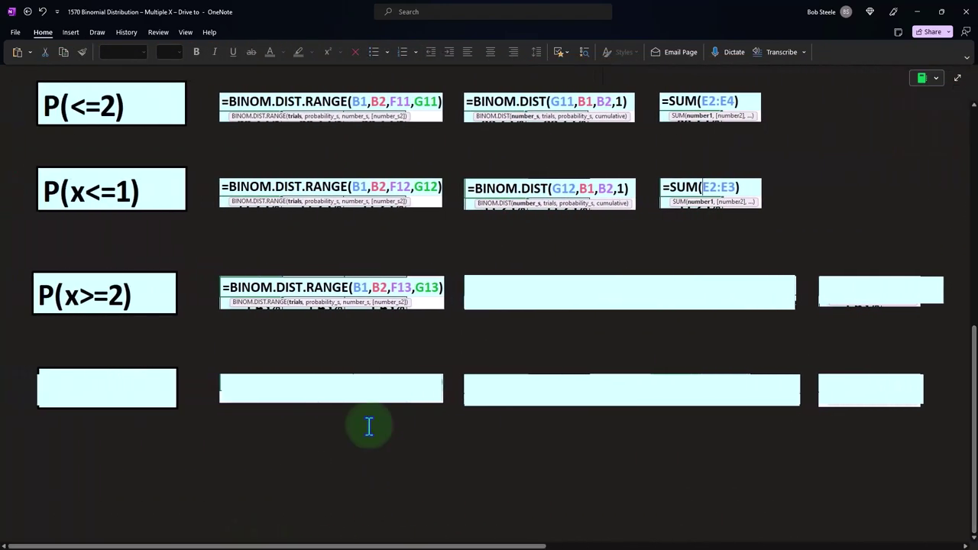
Add the =BINOM.DIST(G13,B1,B2,1)-BINOM.DIST(F13-1,B1,B2,1) formula image to the middle box of the P(x>=2) row.
click(543, 296)
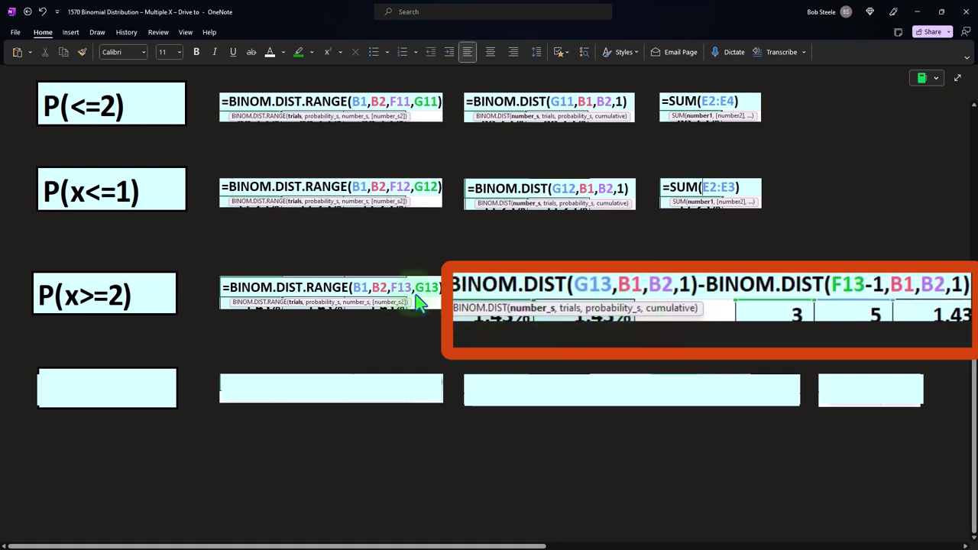
scroll(458, 312, up, 10)
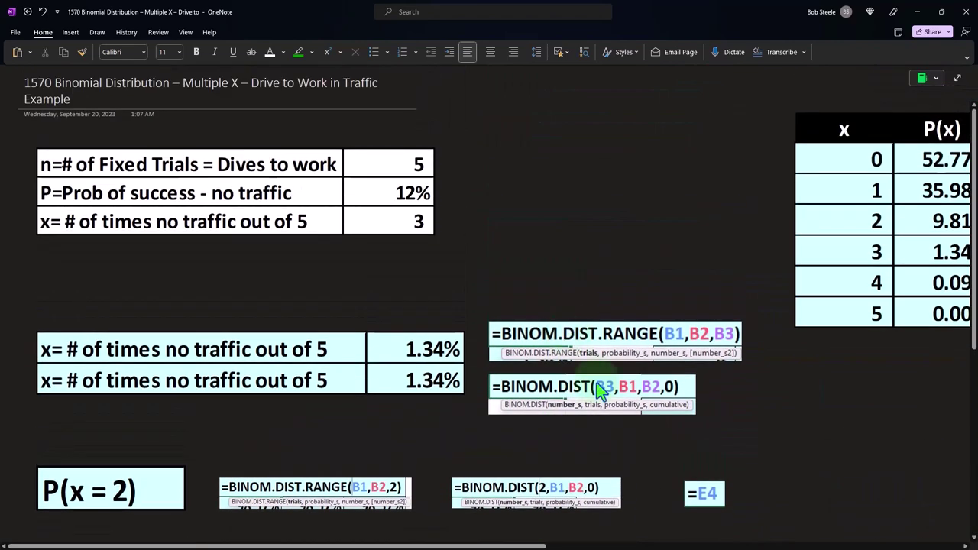
drag(539, 545, 747, 547)
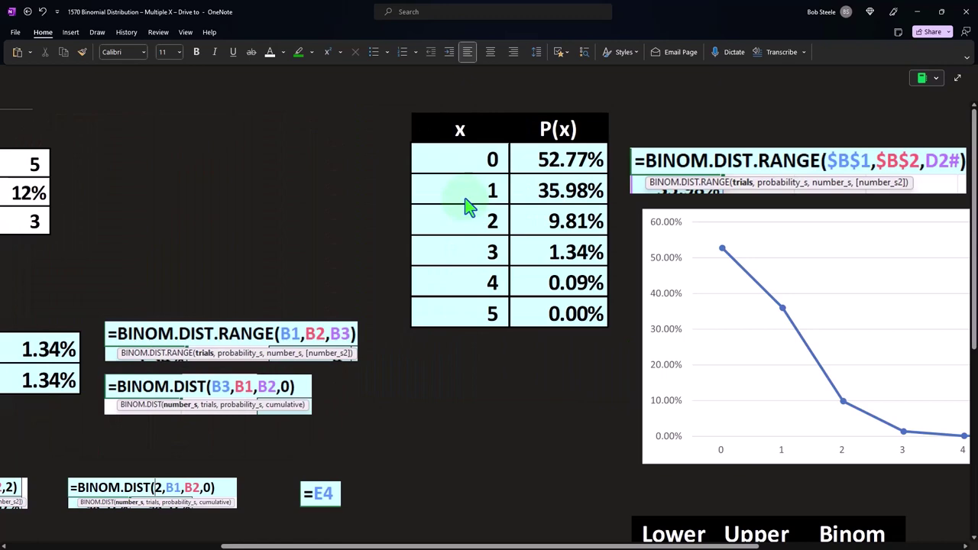
scroll(467, 204, down, 3)
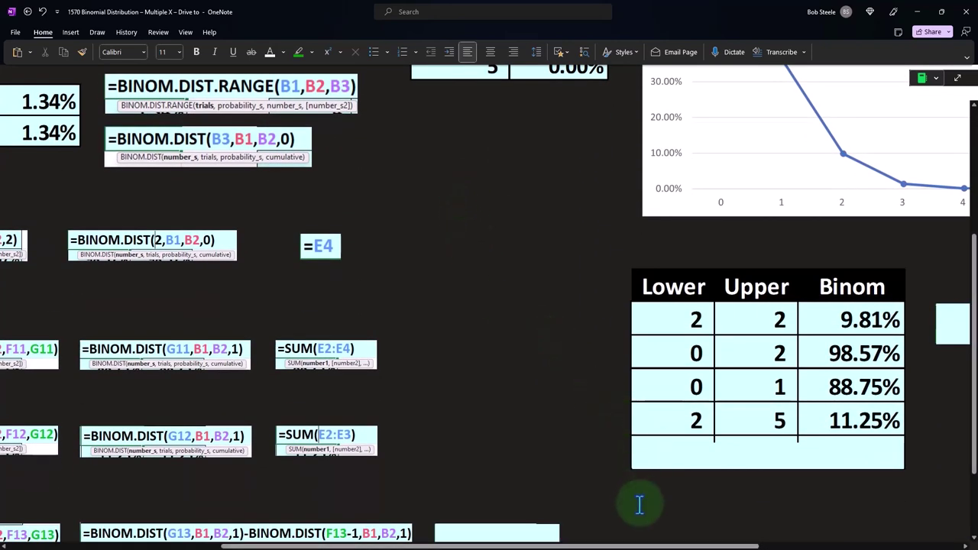
scroll(613, 527, left, 5)
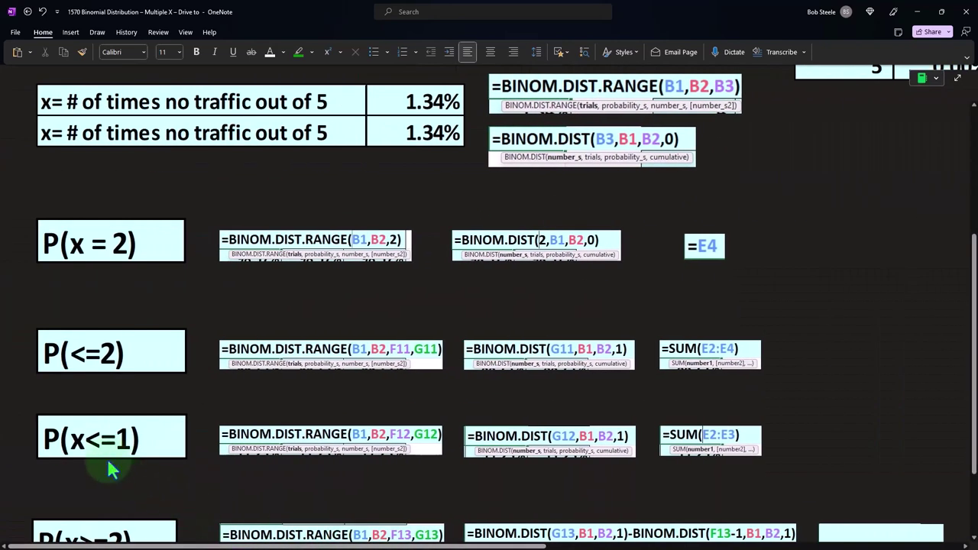
scroll(107, 458, down, 3)
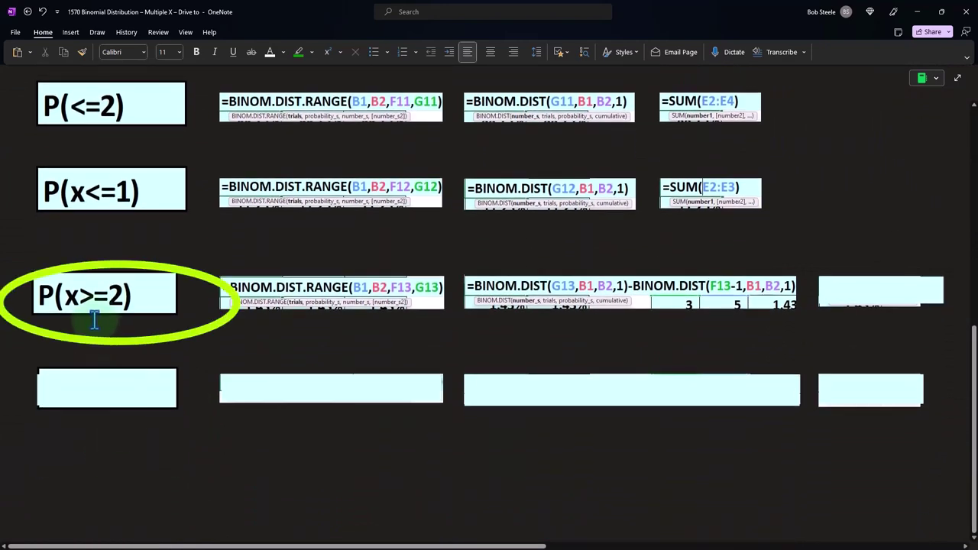
drag(324, 545, 646, 546)
scroll(606, 441, up, 1)
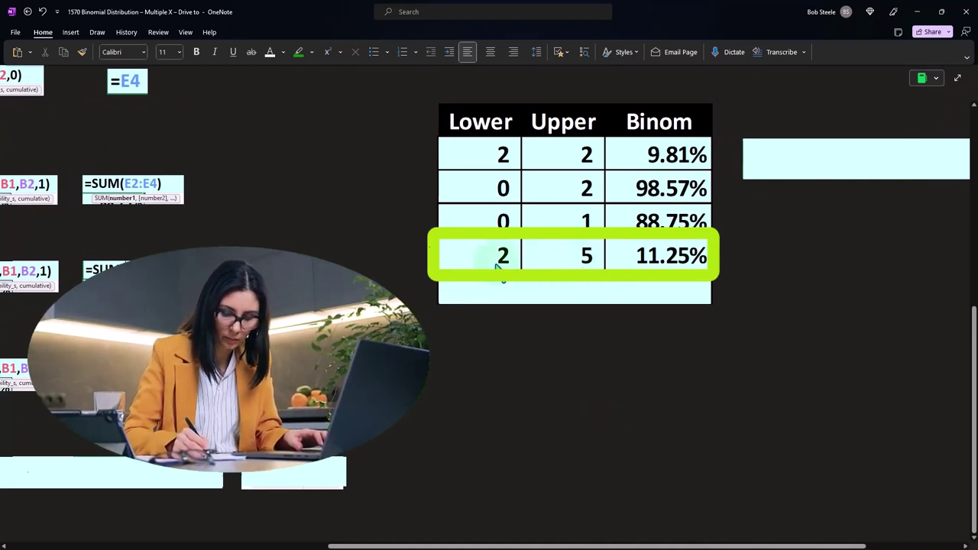
scroll(458, 527, left, 5)
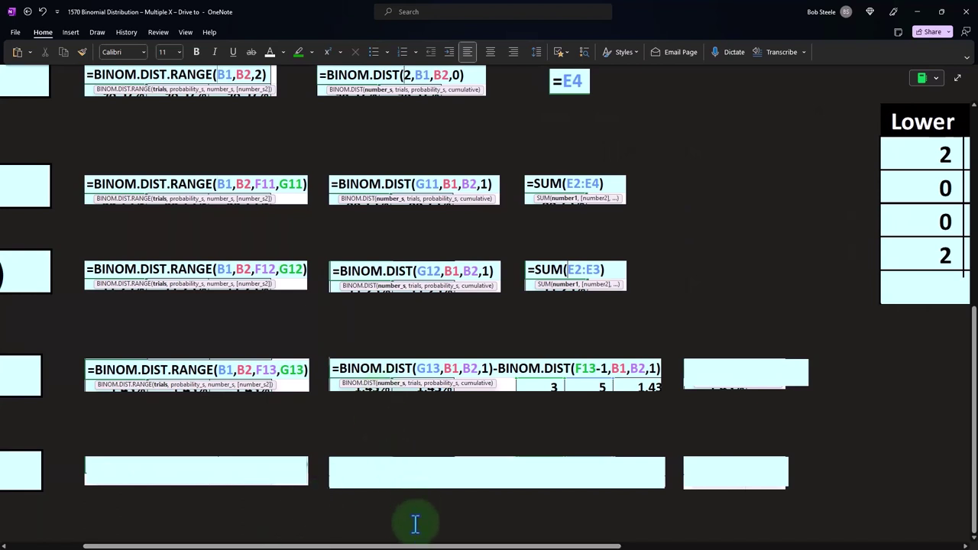
drag(405, 547, 332, 547)
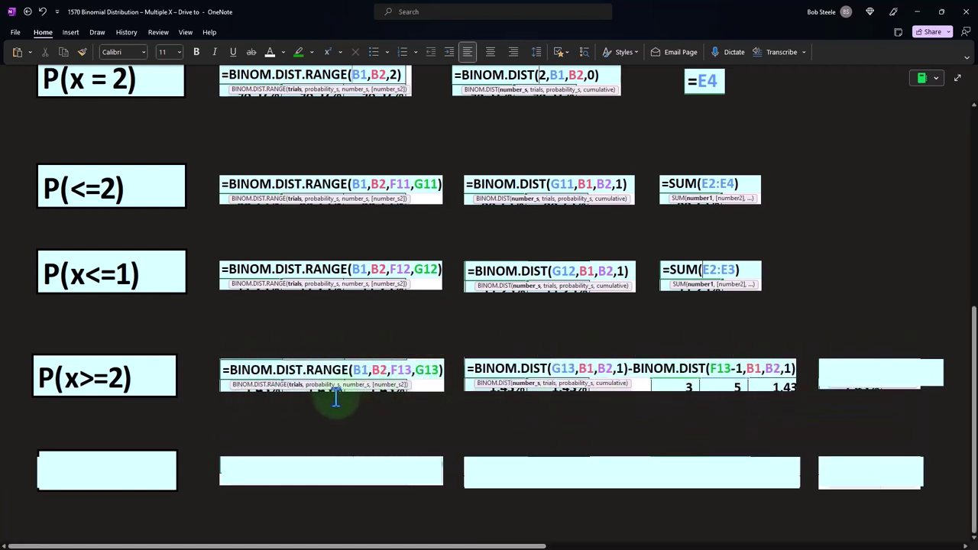
Place =SUM(E4:E7) in the P(x>=2) row and paste the P(x>2) label into the box below.
drag(388, 545, 469, 546)
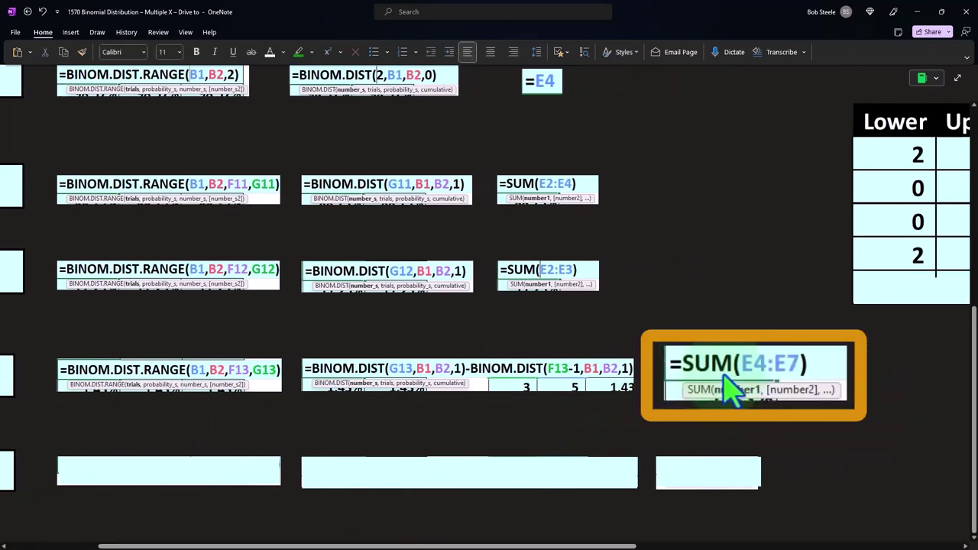
drag(617, 546, 527, 545)
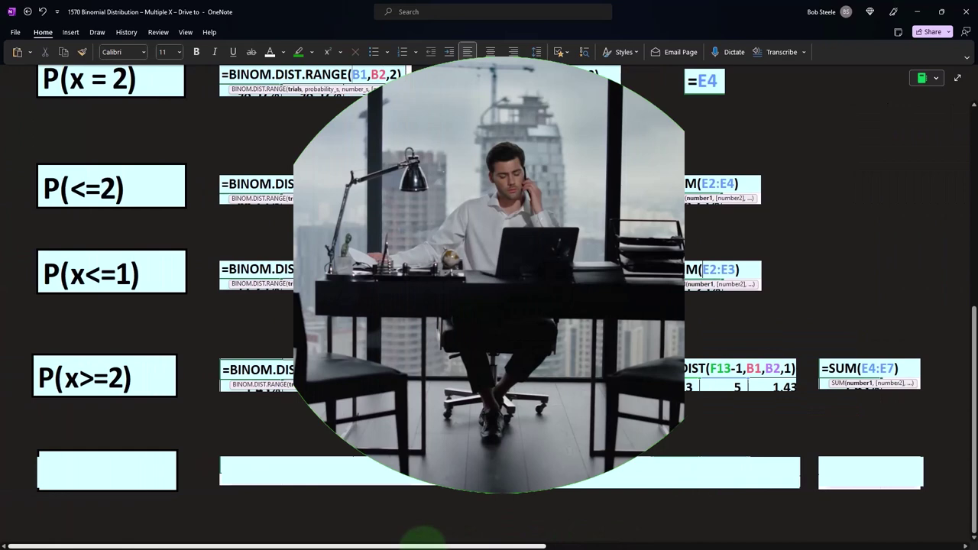
click(120, 461)
key(ctrl+z)
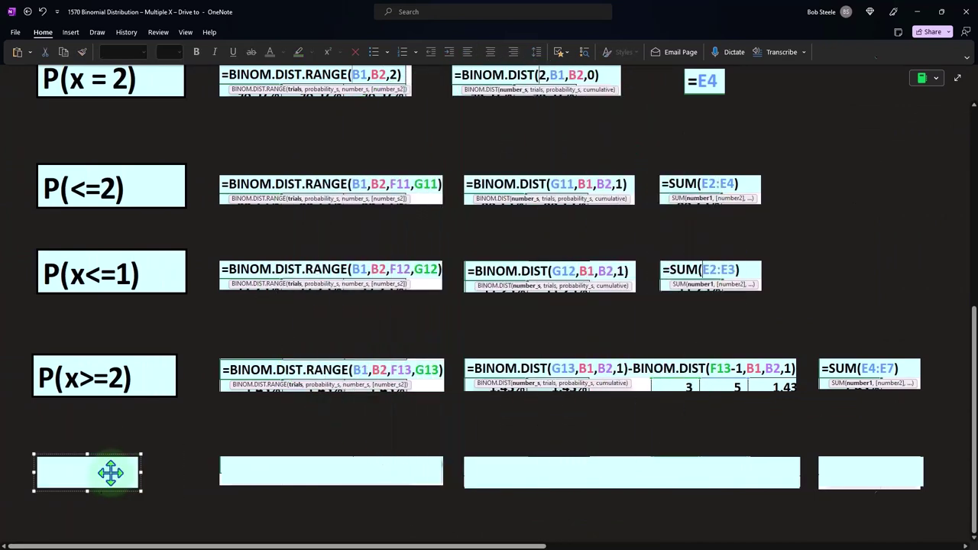
key(ctrl+y)
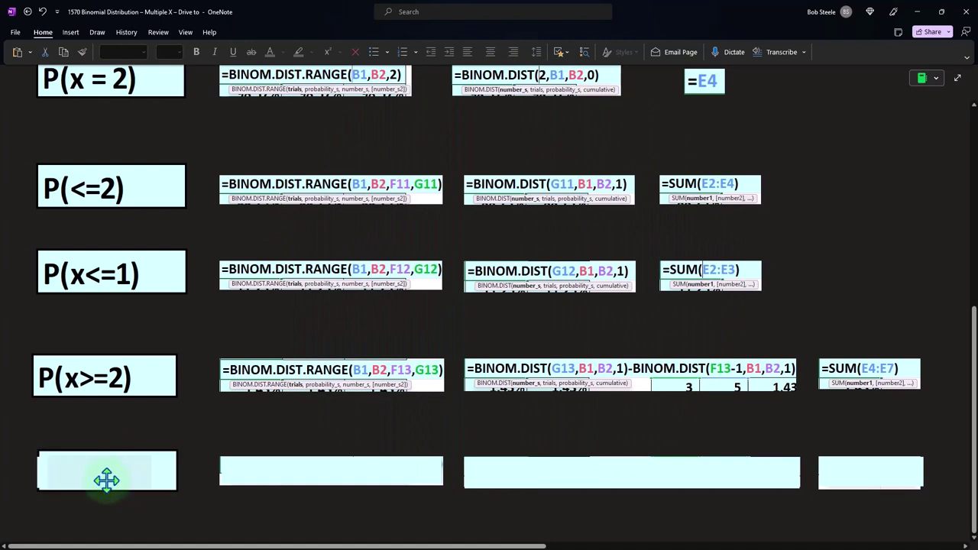
key(ctrl+z)
key(ctrl+z)
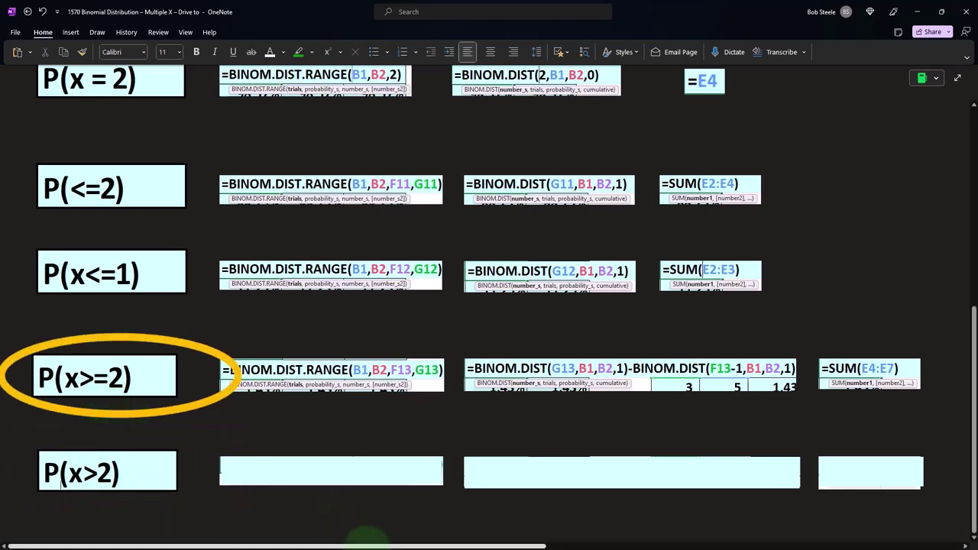
Paste the Lower 3, Upper 5, 1.43% row into the Binom table.
drag(368, 545, 650, 546)
click(622, 295)
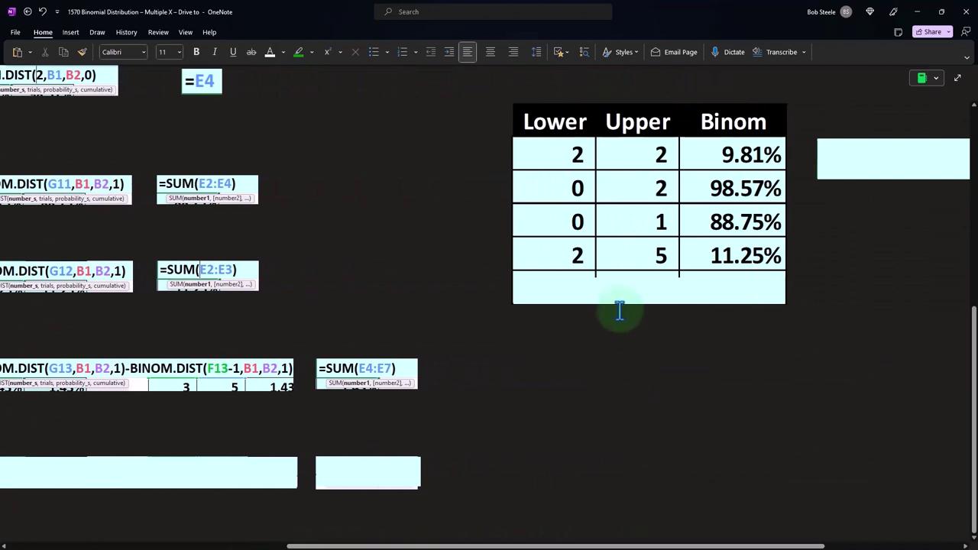
key(ctrl+v)
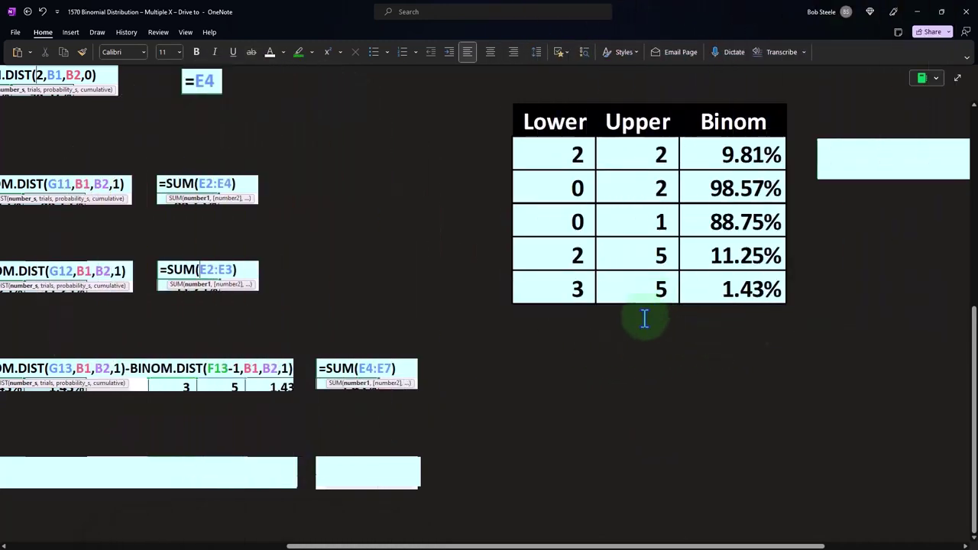
scroll(637, 332, up, 3)
scroll(638, 333, up, 2)
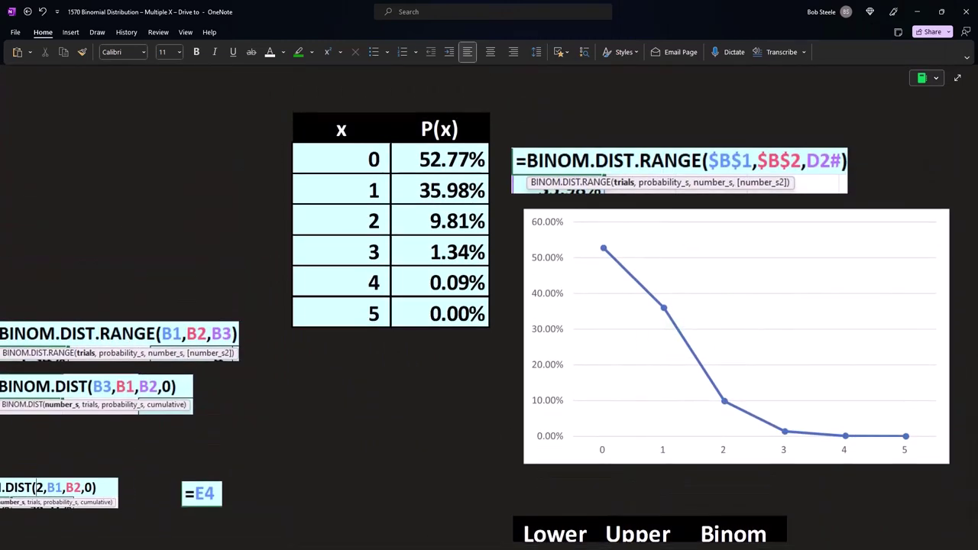
Place the Calculator beside the P(x) table and add 1.34 + 0.09 to get 1.43.
key(alt+Tab)
drag(647, 276, 160, 166)
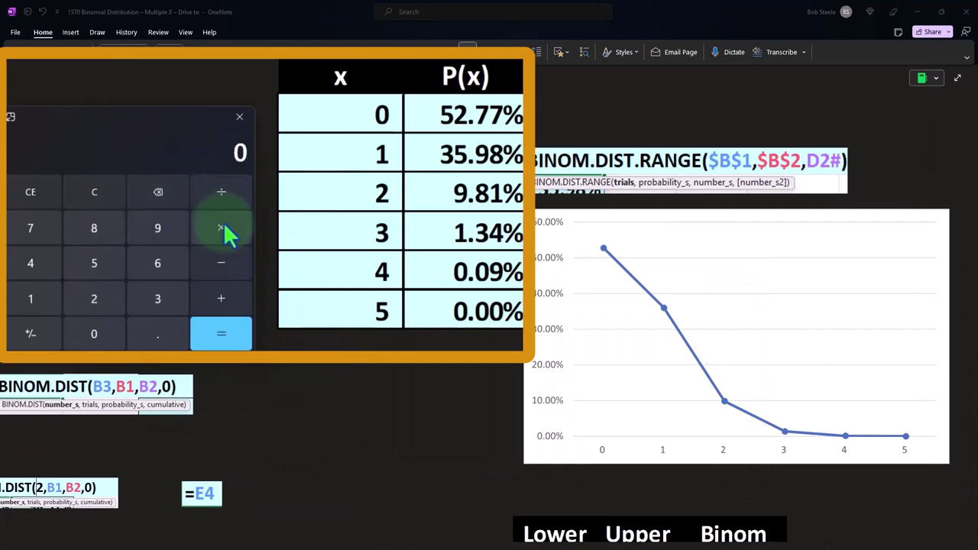
text(1.3)
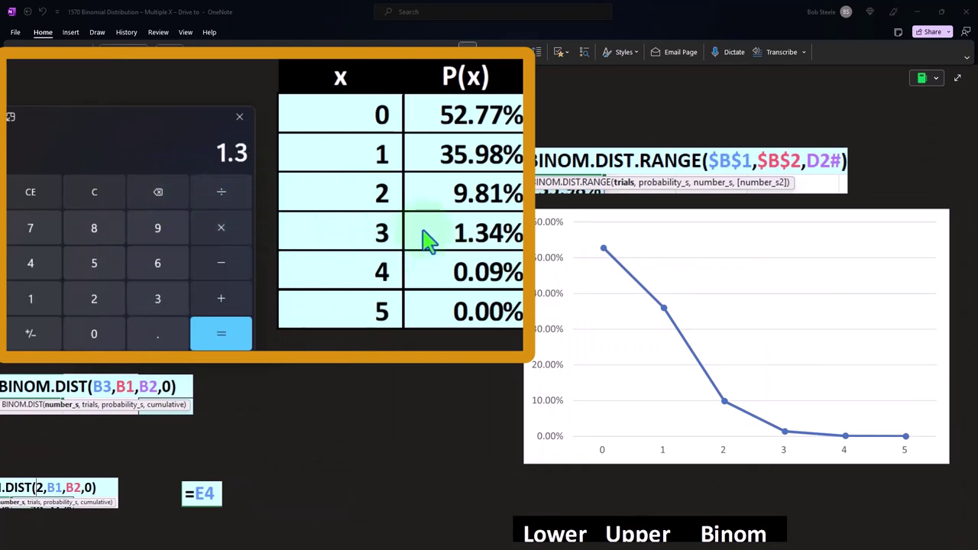
text(40.09)
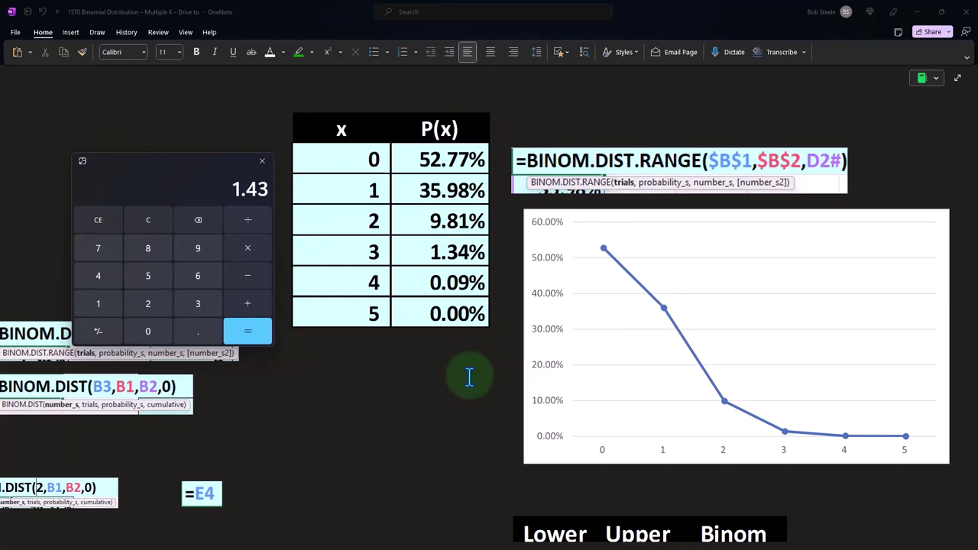
scroll(469, 375, down, 3)
scroll(469, 376, down, 3)
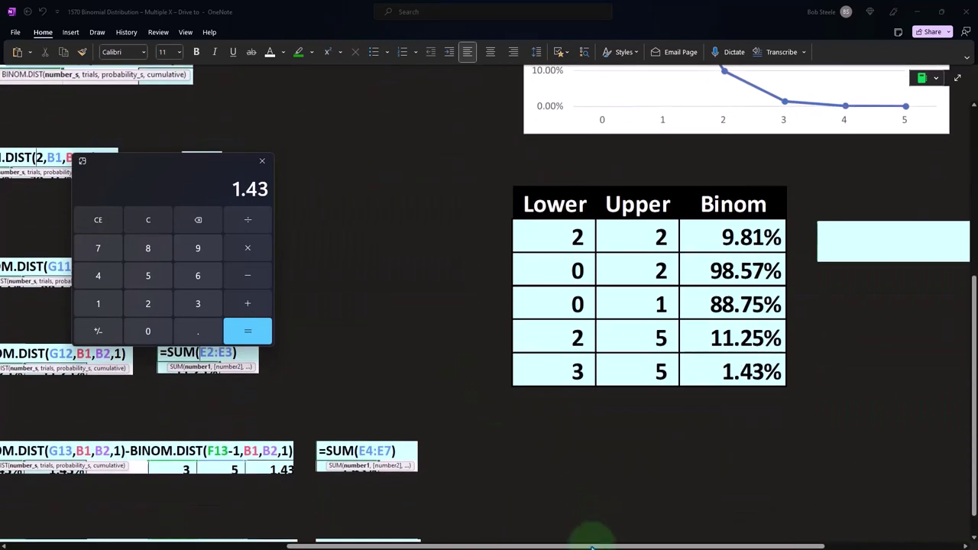
drag(589, 544, 360, 544)
scroll(345, 460, down, 3)
Delete the cover to show =BINOM.DIST.RANGE(B1,B2,F14,G14) in the P(x>2) row, moving the Calculator off screen.
click(229, 404)
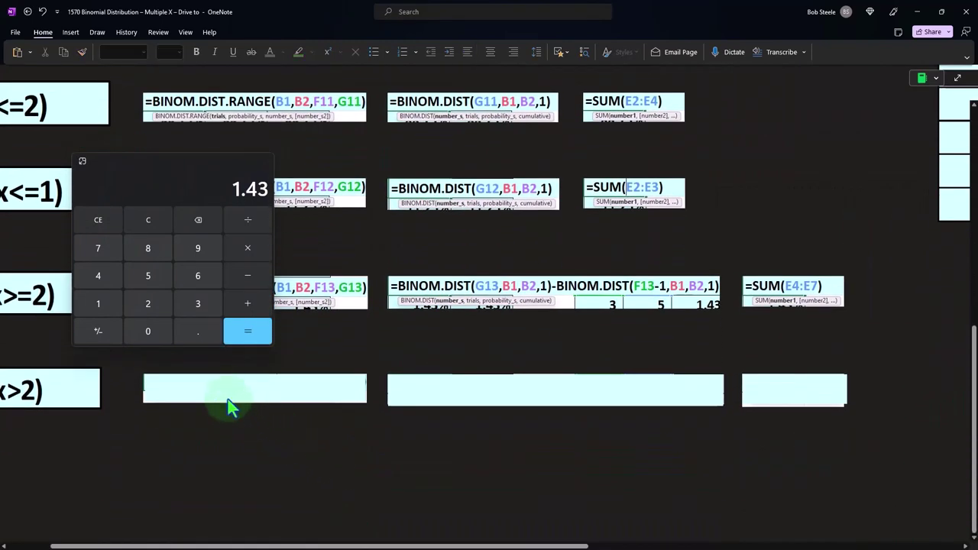
key(Delete)
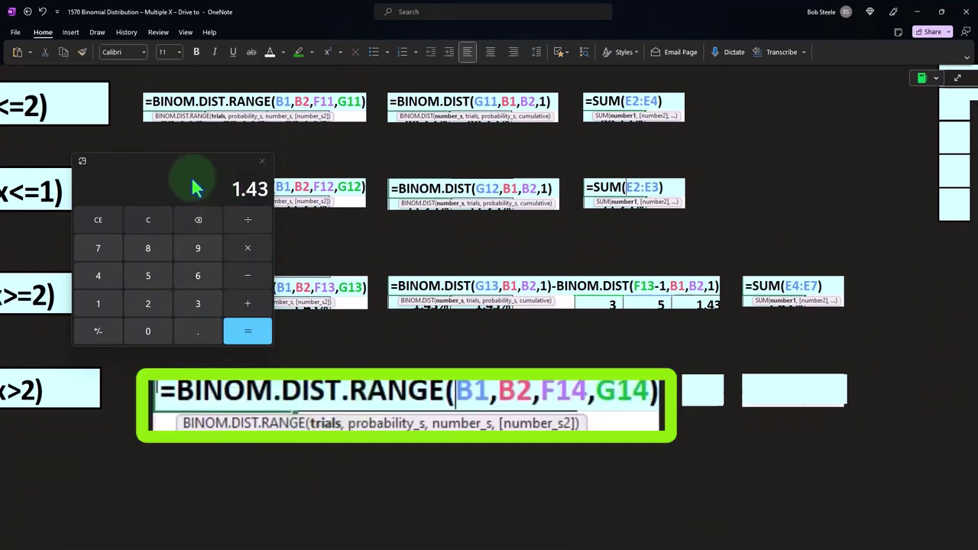
drag(192, 186, 977, 206)
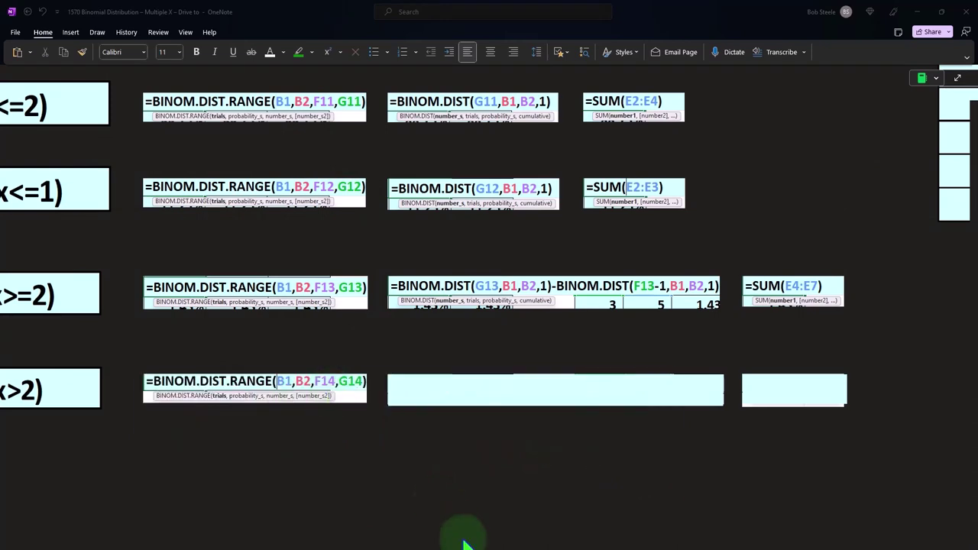
drag(466, 544, 651, 544)
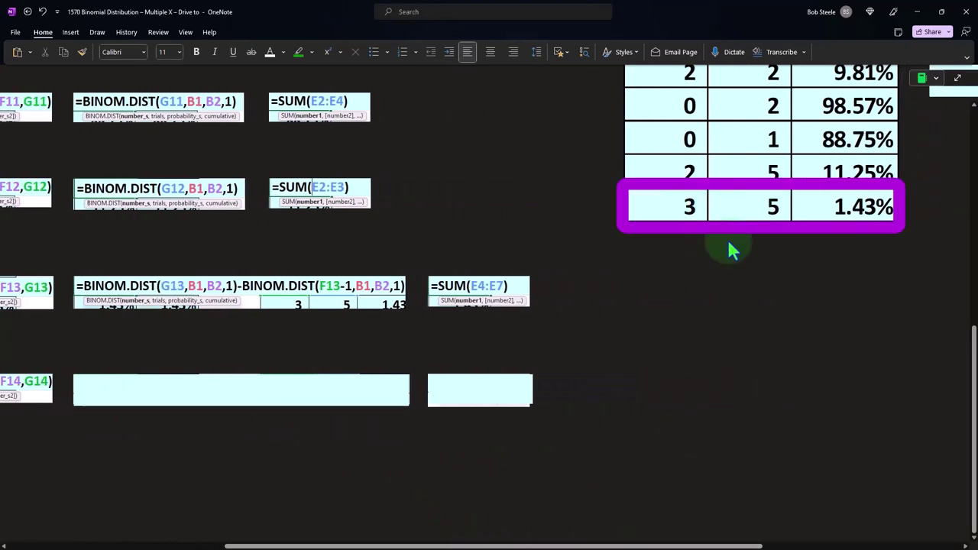
drag(309, 547, 180, 547)
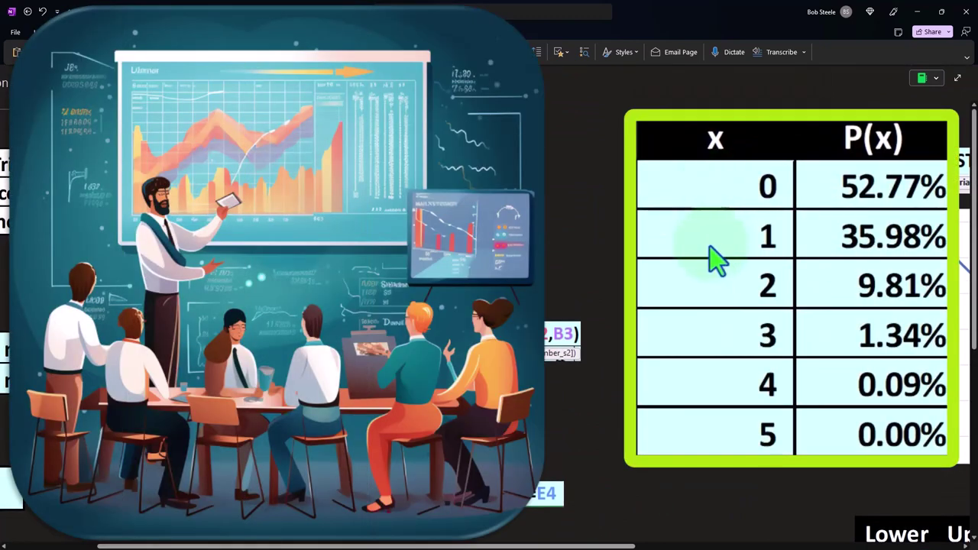
scroll(680, 198, down, 6)
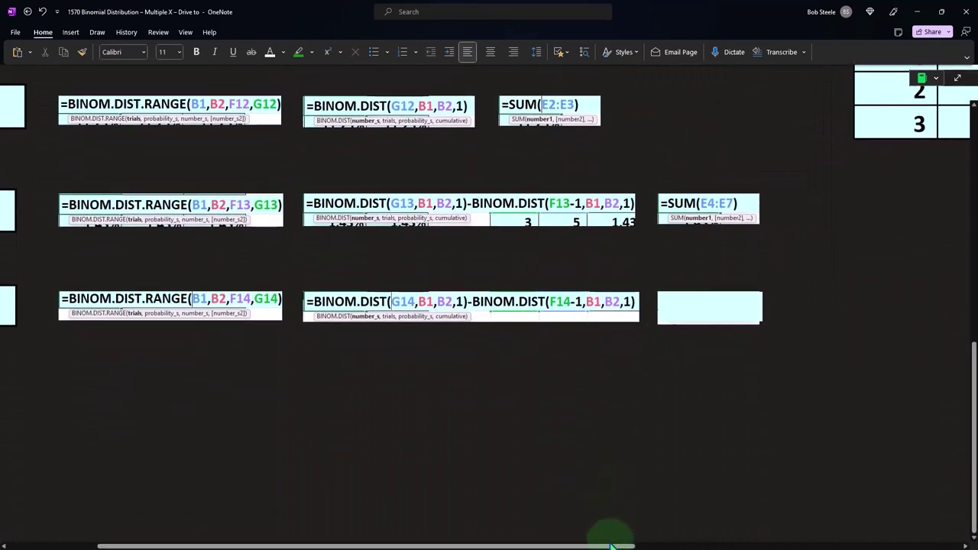
Paste =SUM(E5:E7) into the SUM box of the P(x>2) row.
drag(611, 546, 724, 546)
click(534, 317)
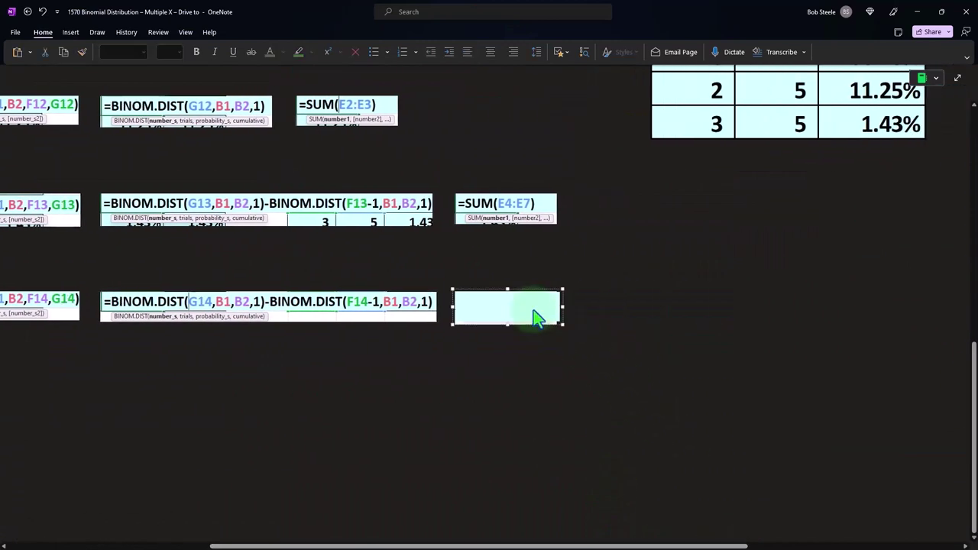
key(ctrl+v)
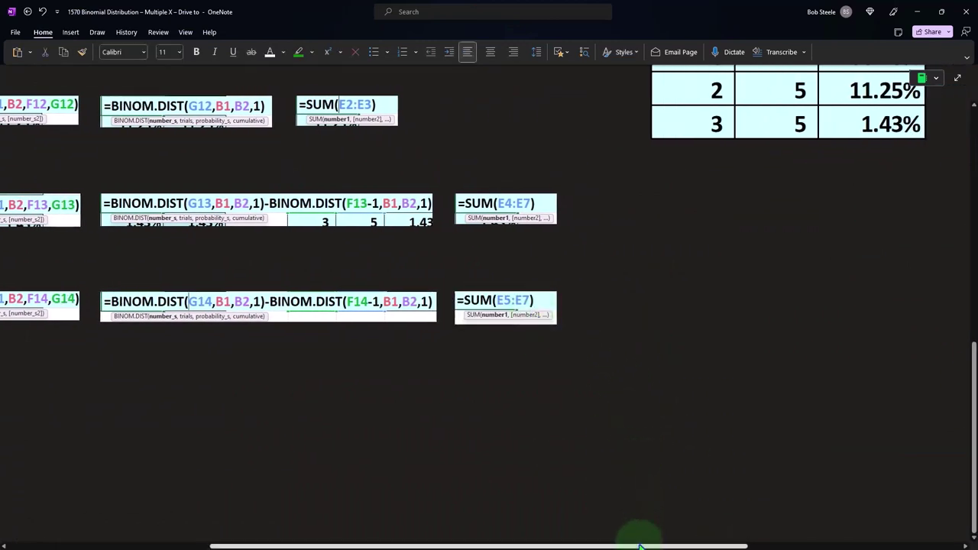
Reveal the =BINOM.DIST.RANGE($B$1,$B$2,F10:F14,G10:G14) formula beside the Binom table.
drag(634, 546, 829, 545)
scroll(715, 469, up, 5)
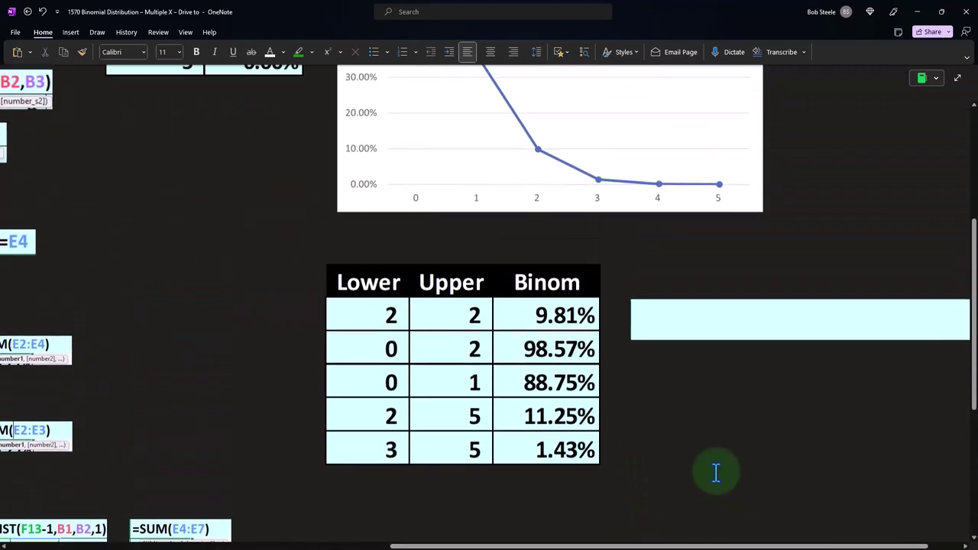
drag(628, 545, 660, 545)
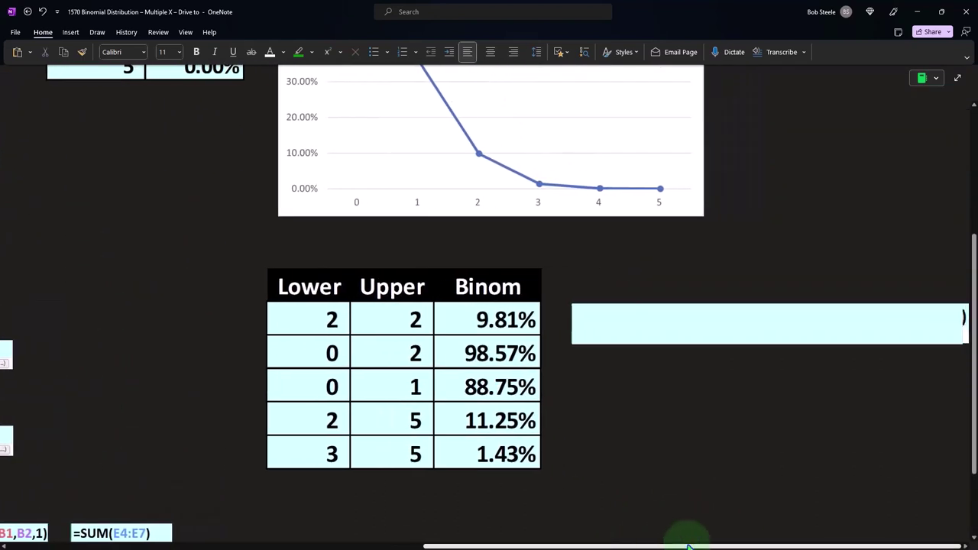
click(679, 328)
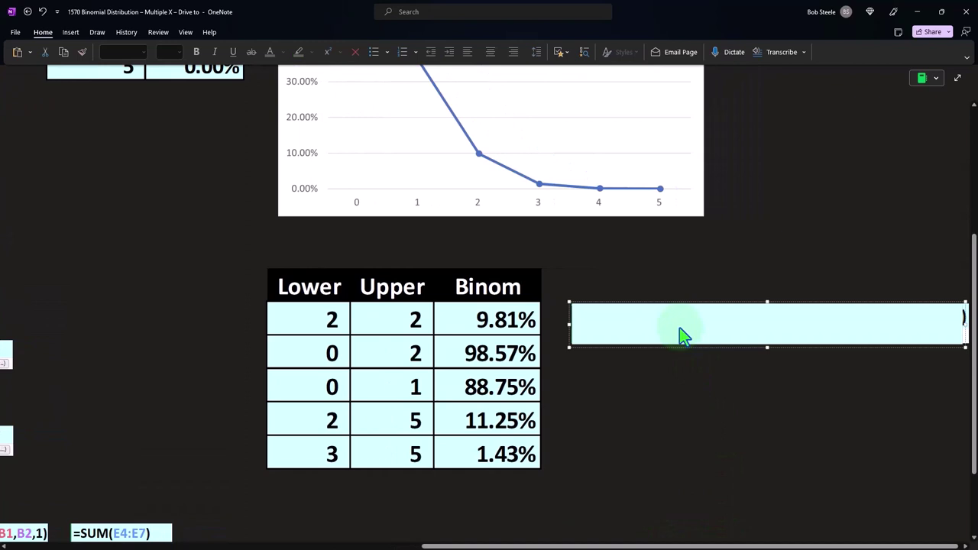
click(680, 328)
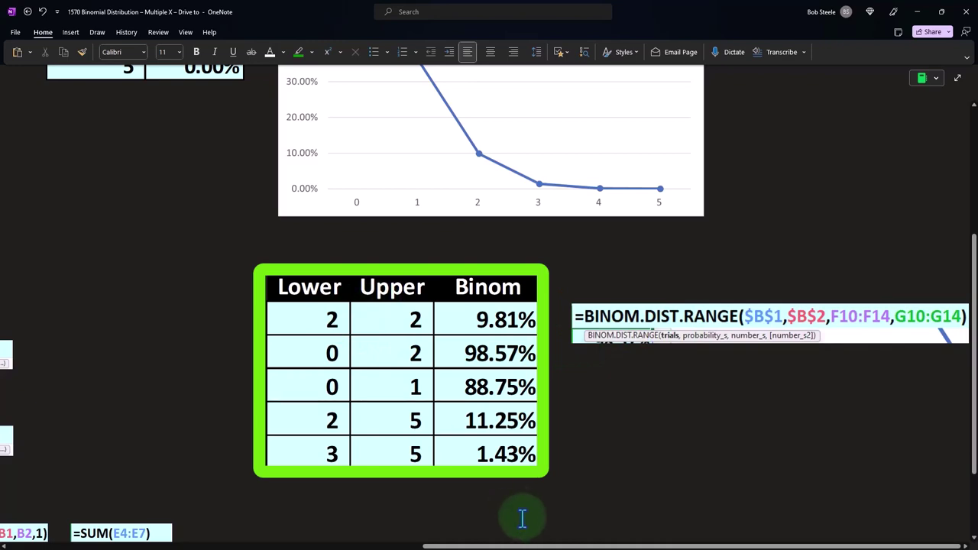
scroll(489, 306, left, 3)
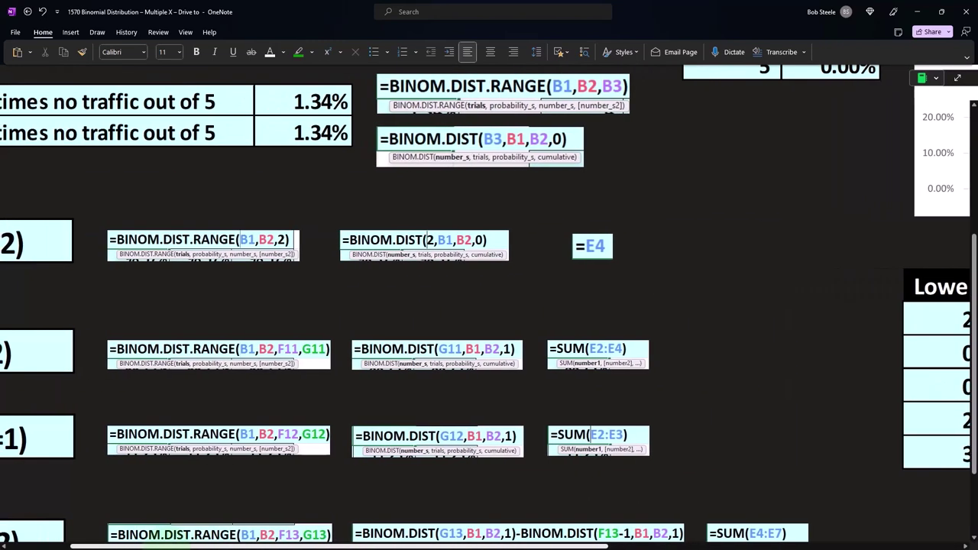
scroll(489, 306, right, 18)
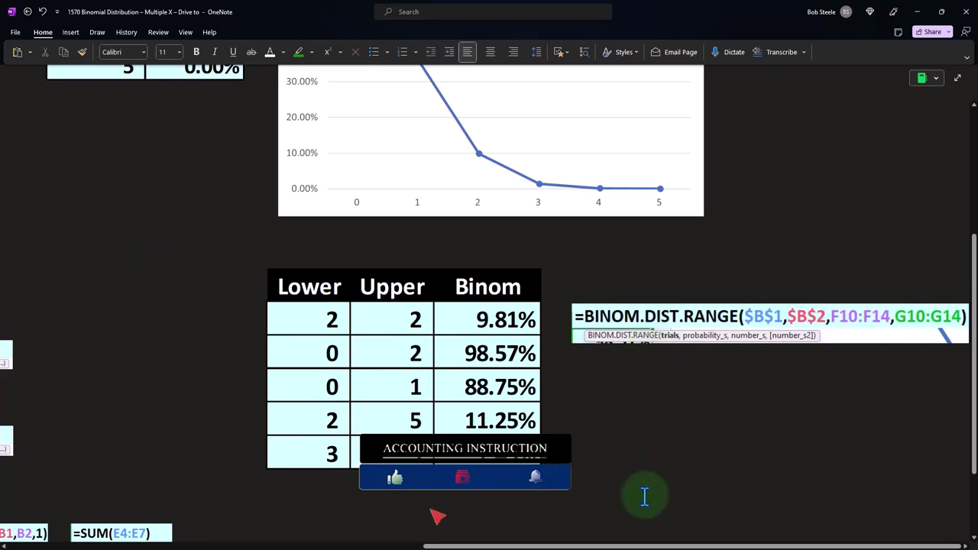
drag(626, 546, 400, 547)
scroll(430, 408, left, 2)
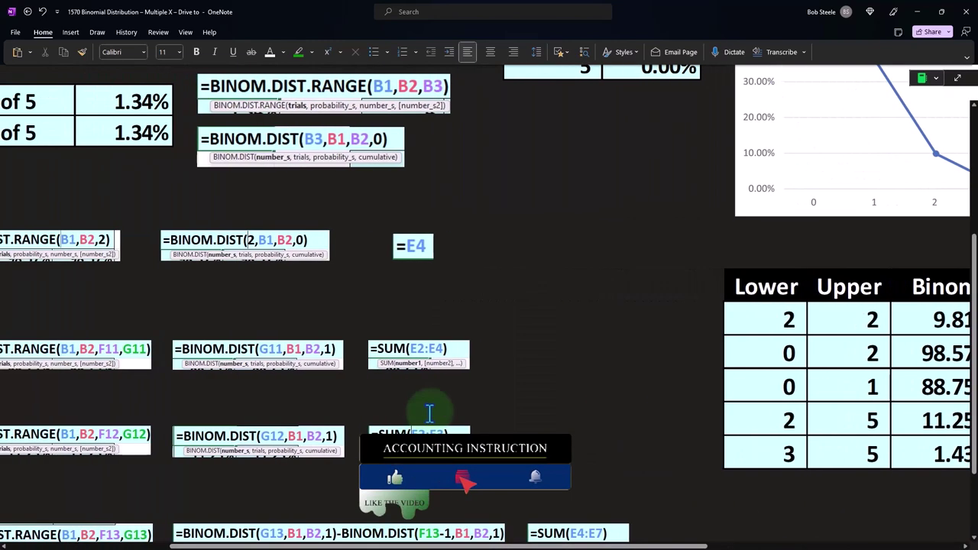
scroll(430, 410, up, 5)
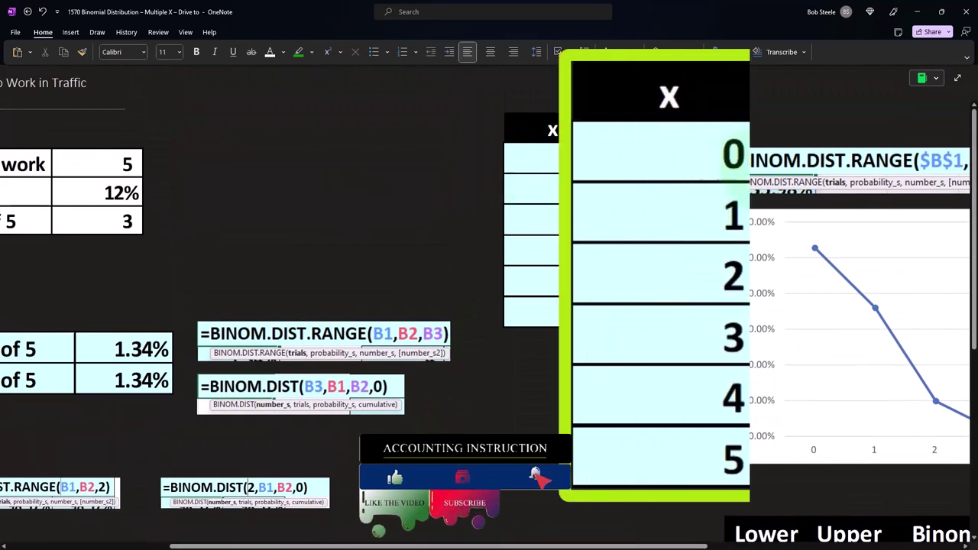